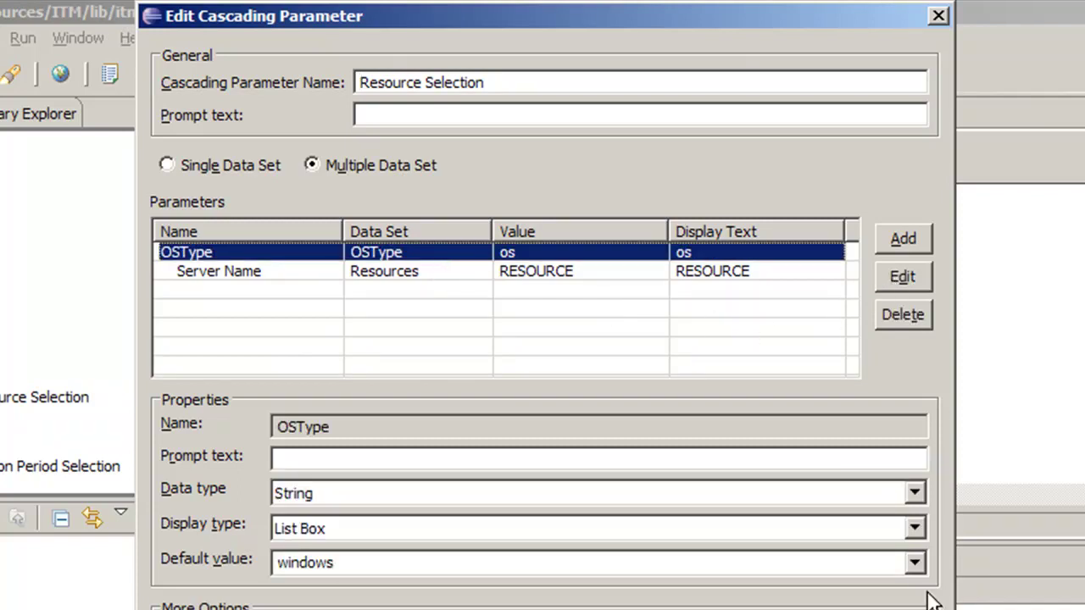
- Edit the OSType cascade level to show the 'os label' column, keeping data set OSType and value os
left_click(900, 273)
left_click(754, 419)
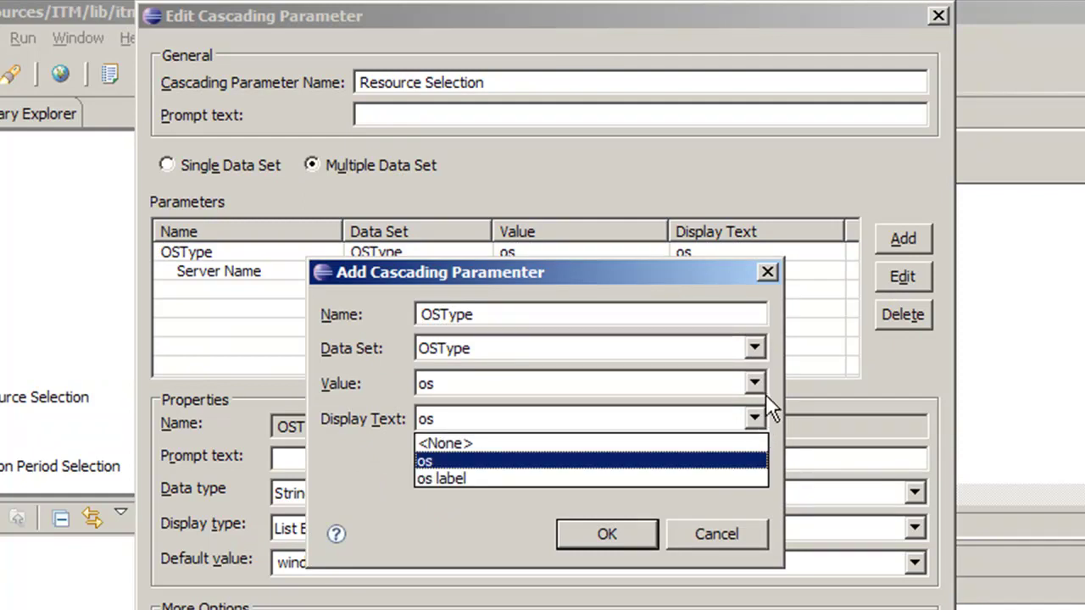
left_click(763, 407)
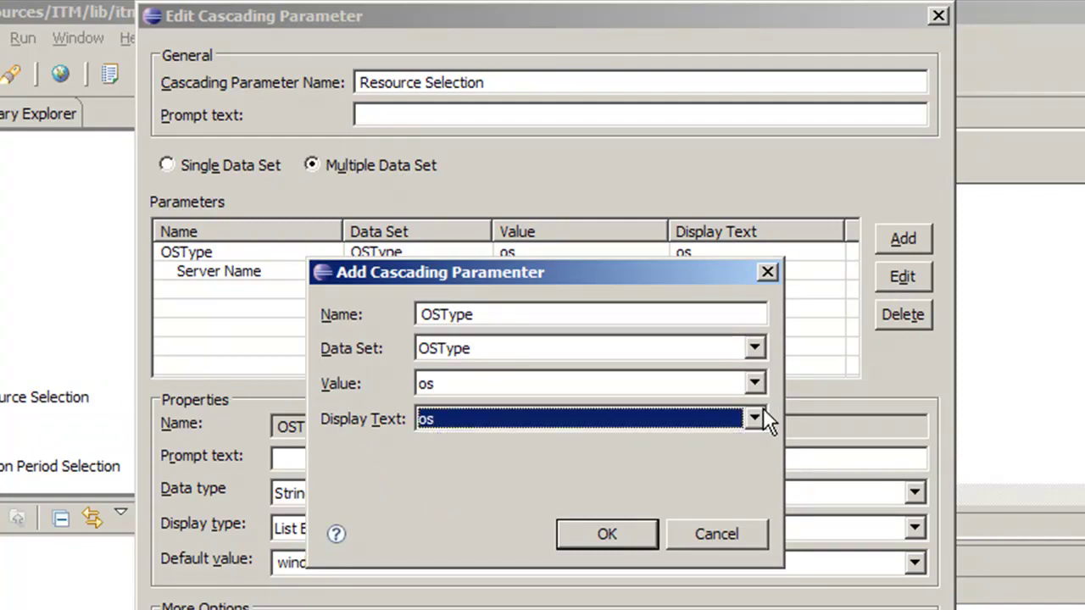
left_click(758, 351)
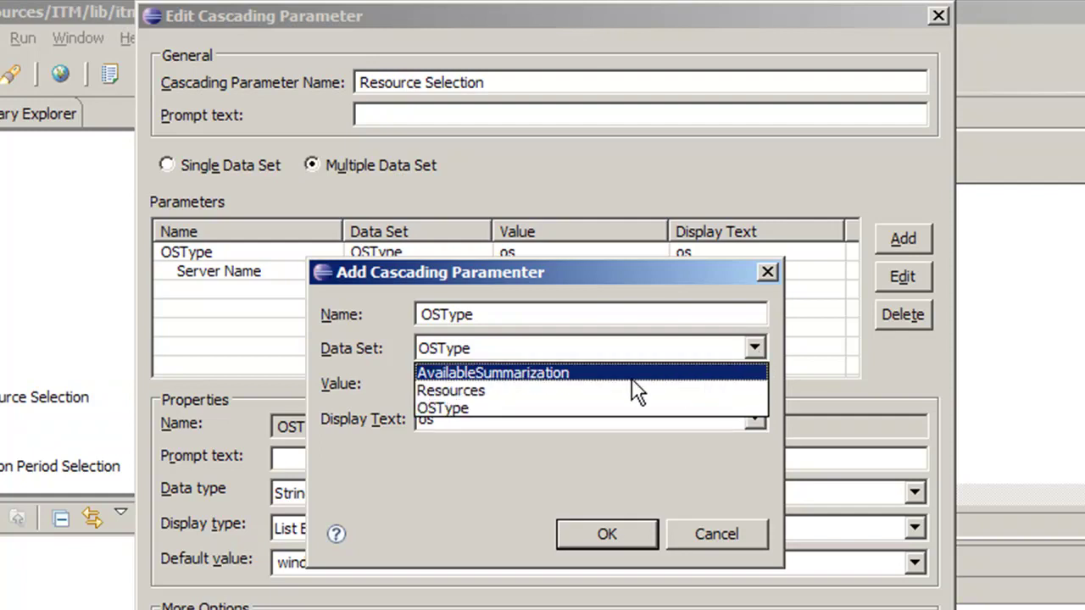
left_click(588, 392)
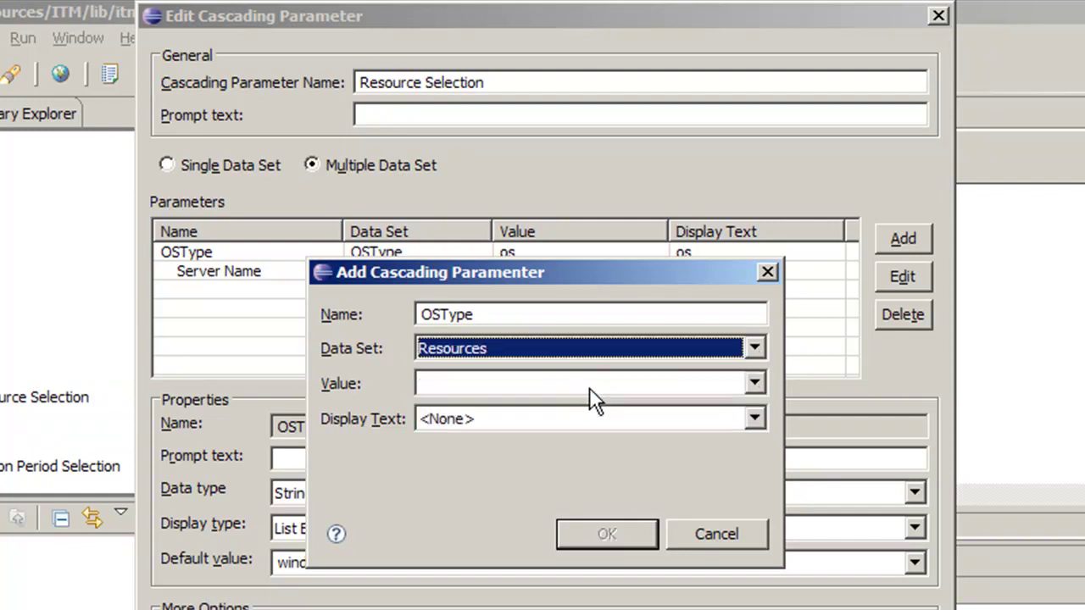
left_click(754, 349)
left_click(632, 411)
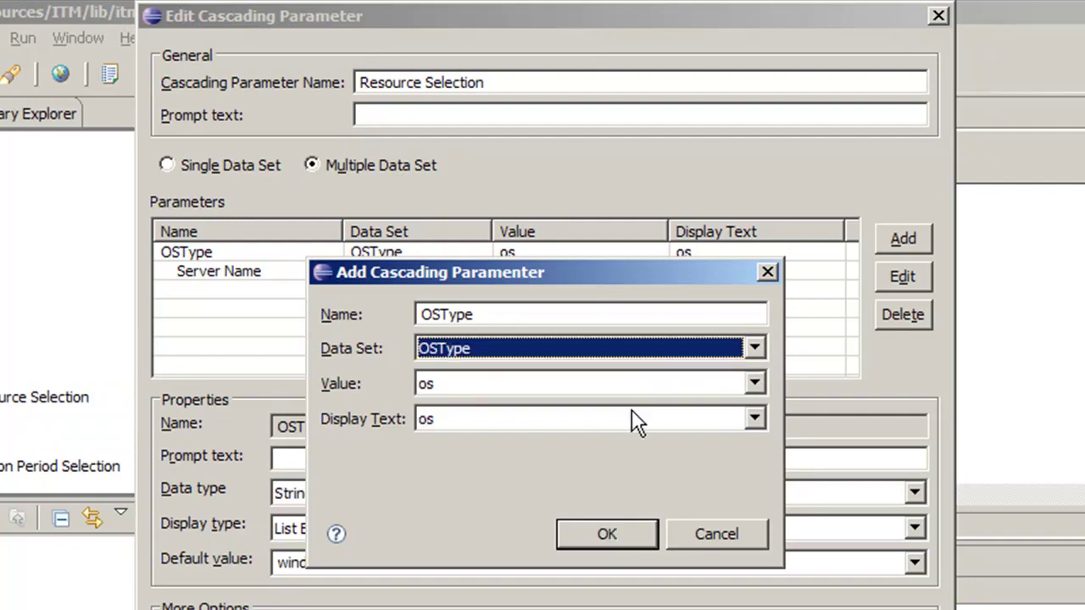
left_click(753, 419)
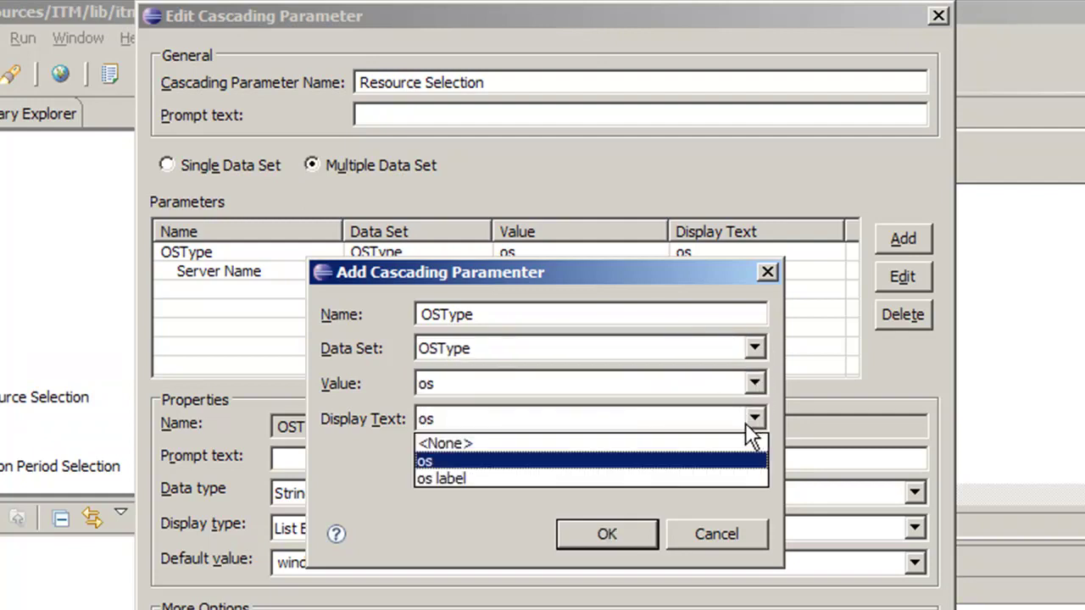
left_click(627, 478)
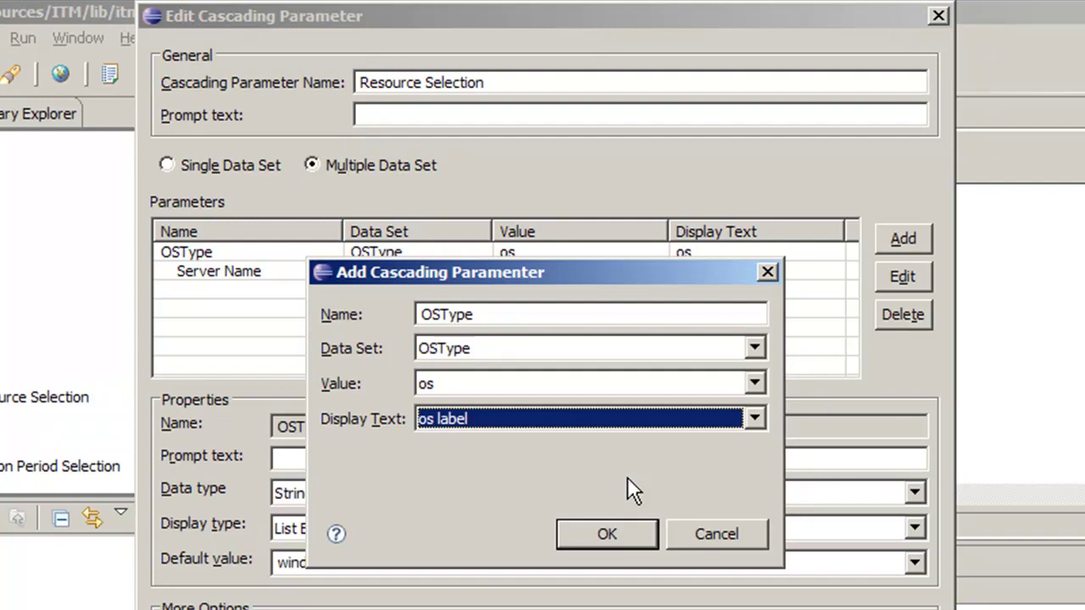
left_click(607, 534)
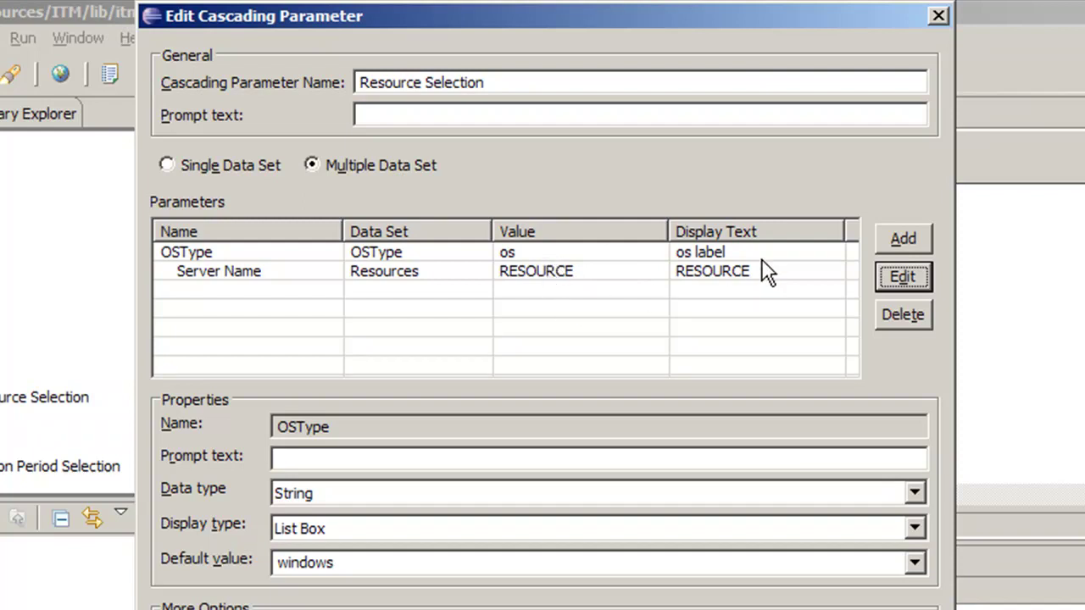
left_click(914, 560)
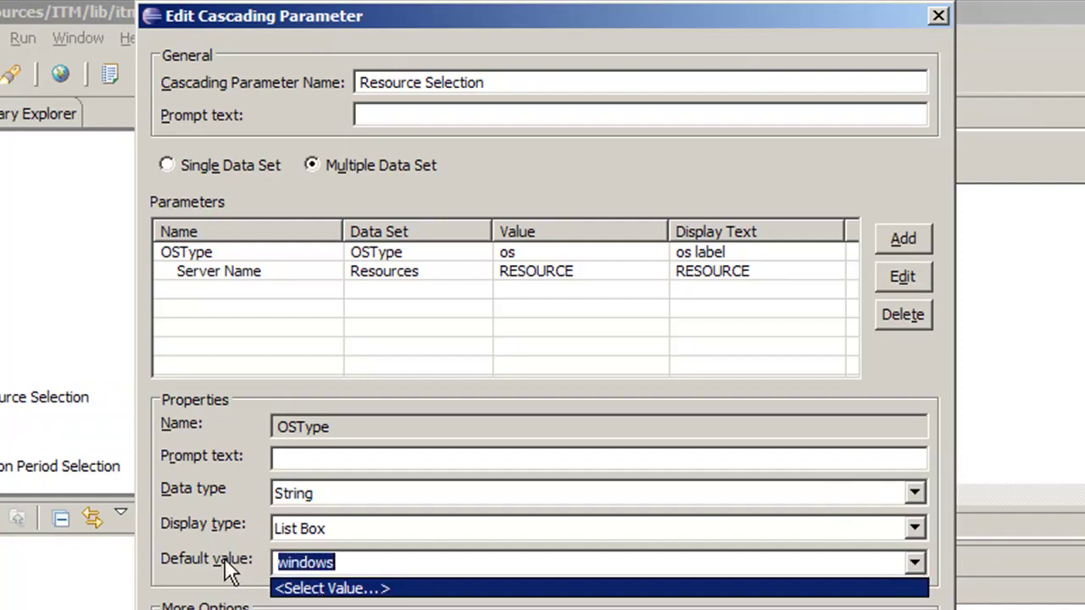
left_click(331, 589)
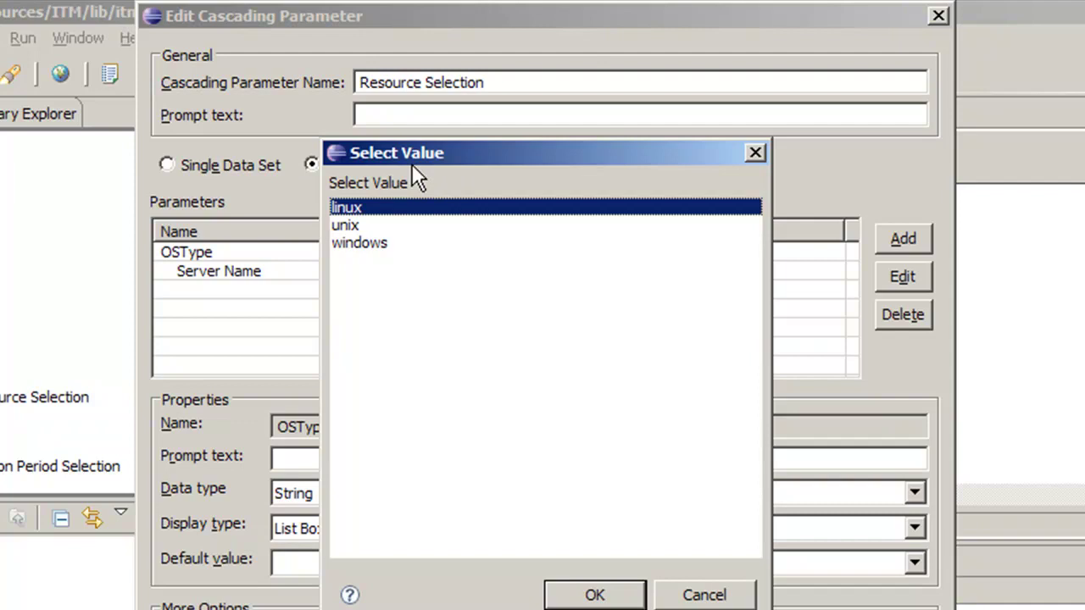
left_click(738, 604)
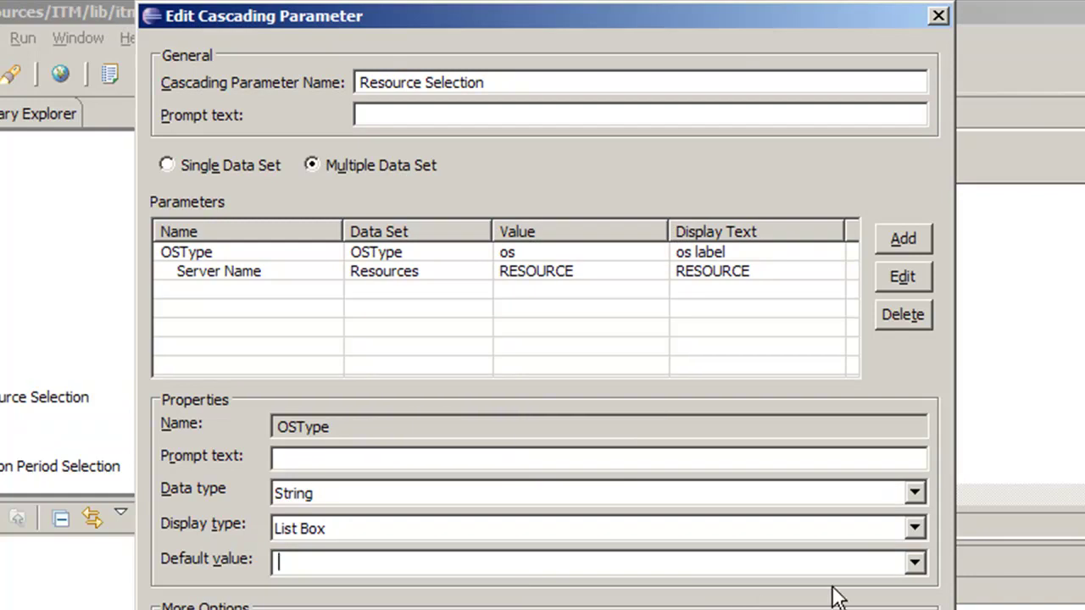
left_click(914, 563)
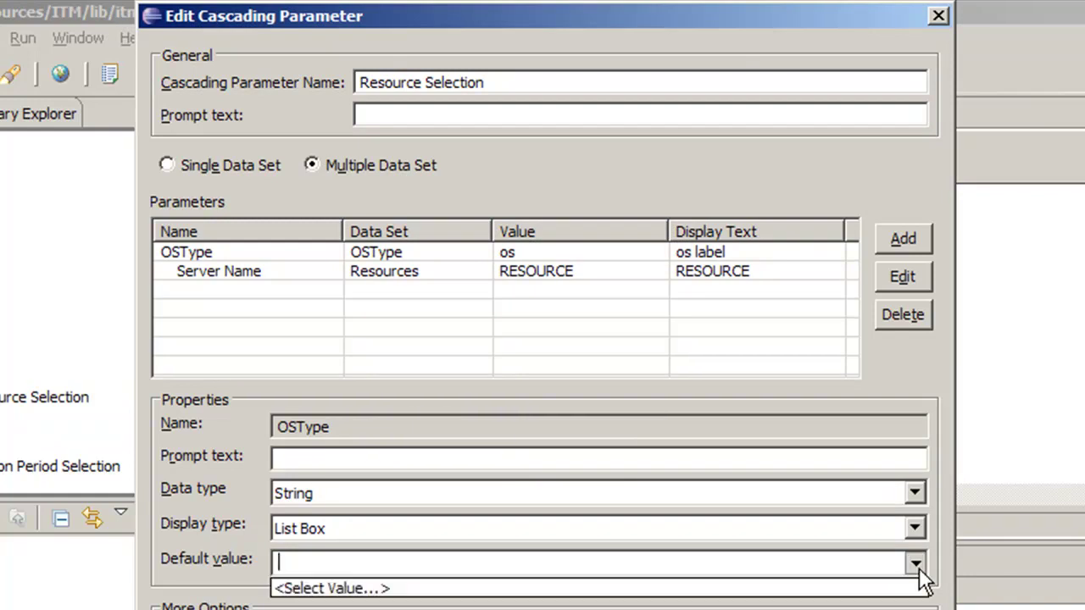
left_click(301, 590)
left_click(369, 244)
left_click(598, 593)
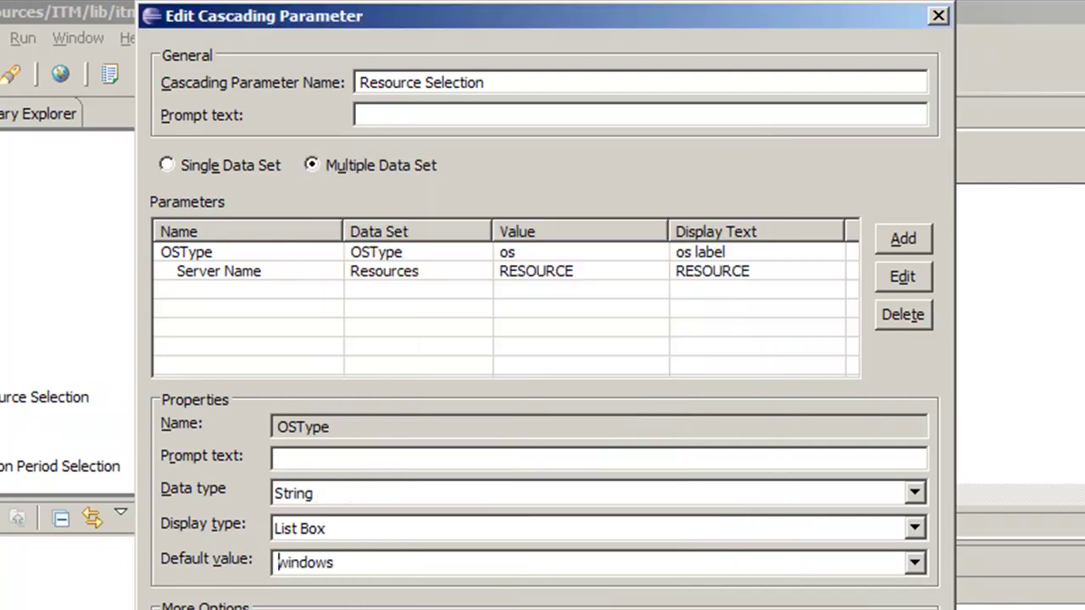
- Close the parameter dialog and save itm.rptlibrary
key("Return")
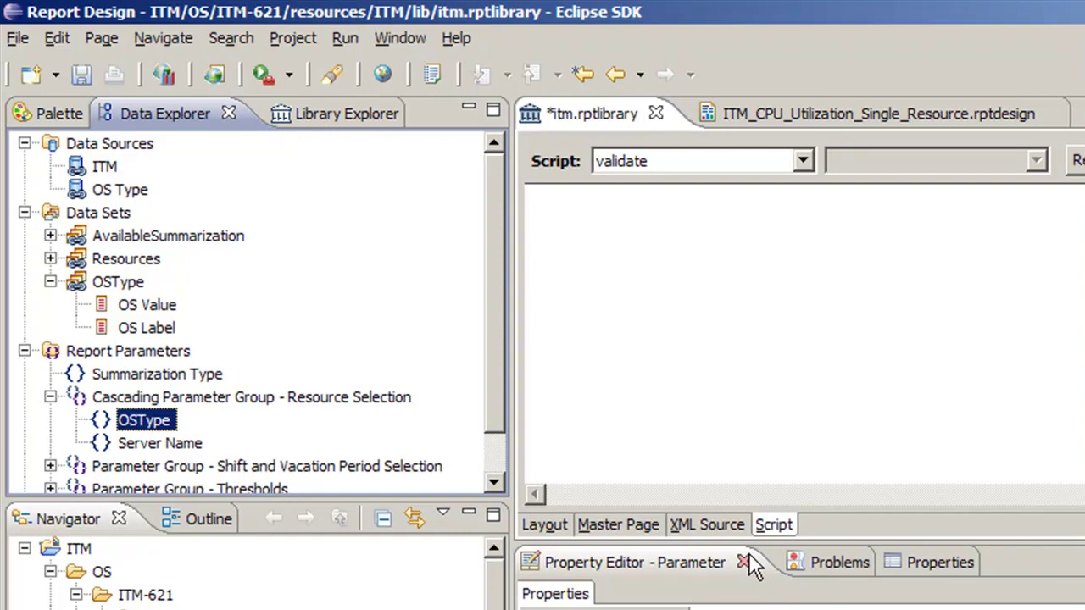
left_click(82, 74)
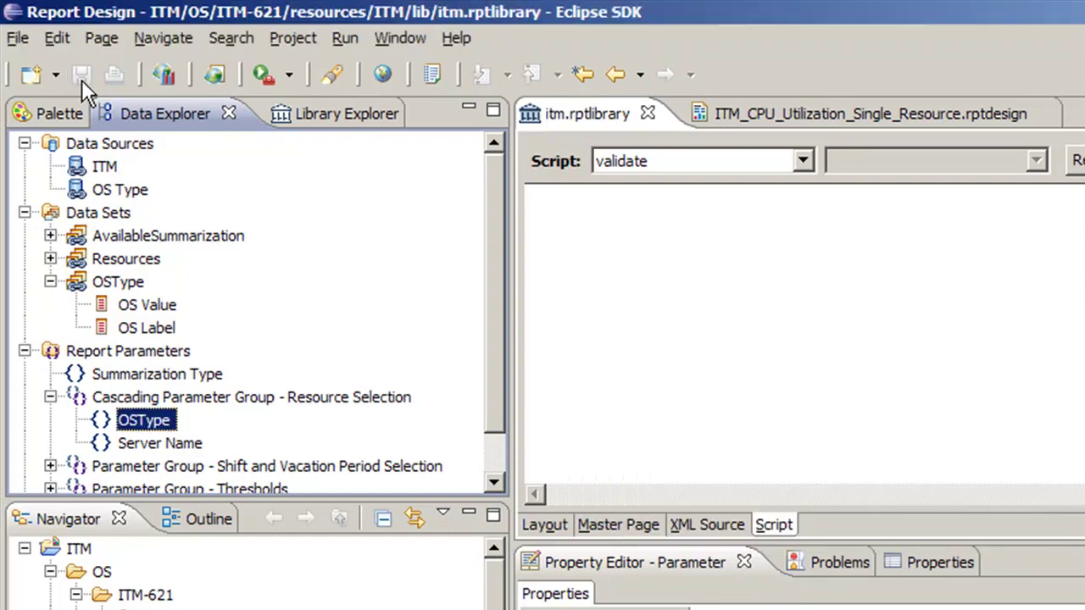
left_click(551, 521)
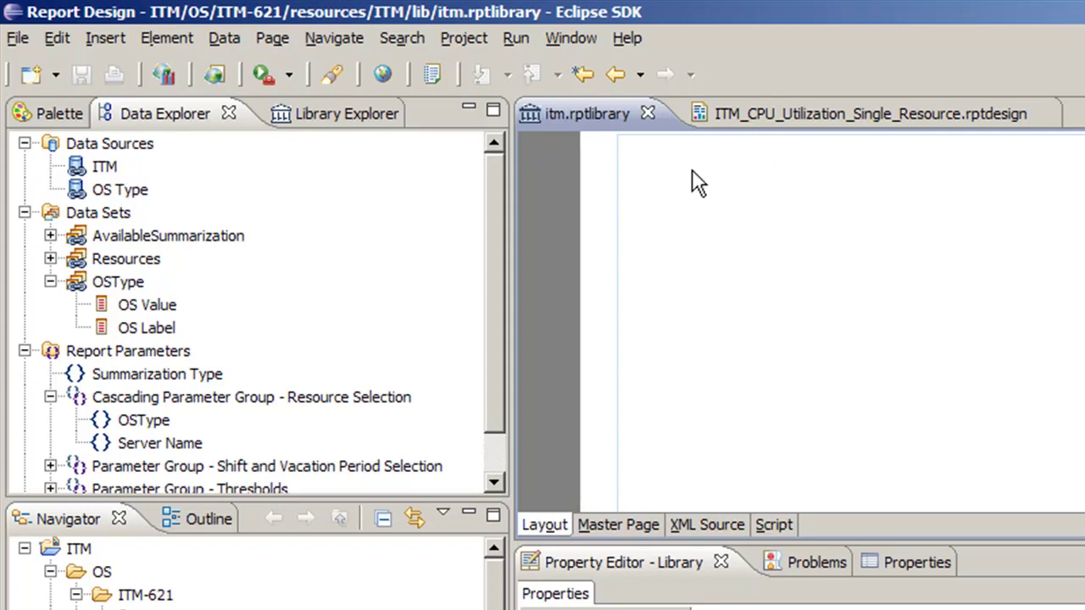
- Preview the CPU utilization report, check its OS Type choices (Windows, Linux, Unix), then cancel
left_click(832, 112)
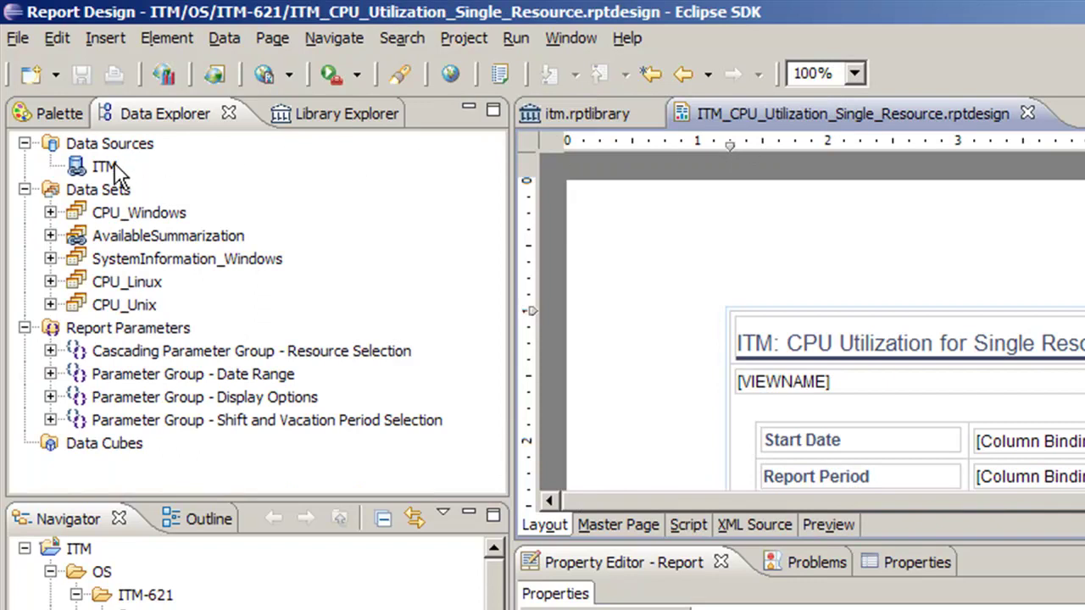
left_click(842, 526)
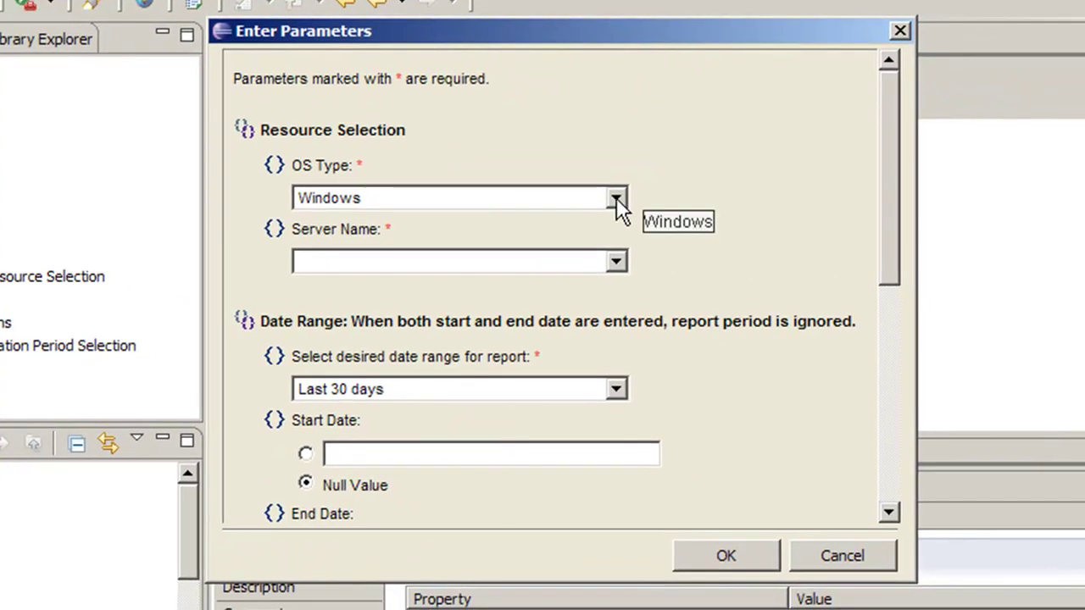
left_click(616, 200)
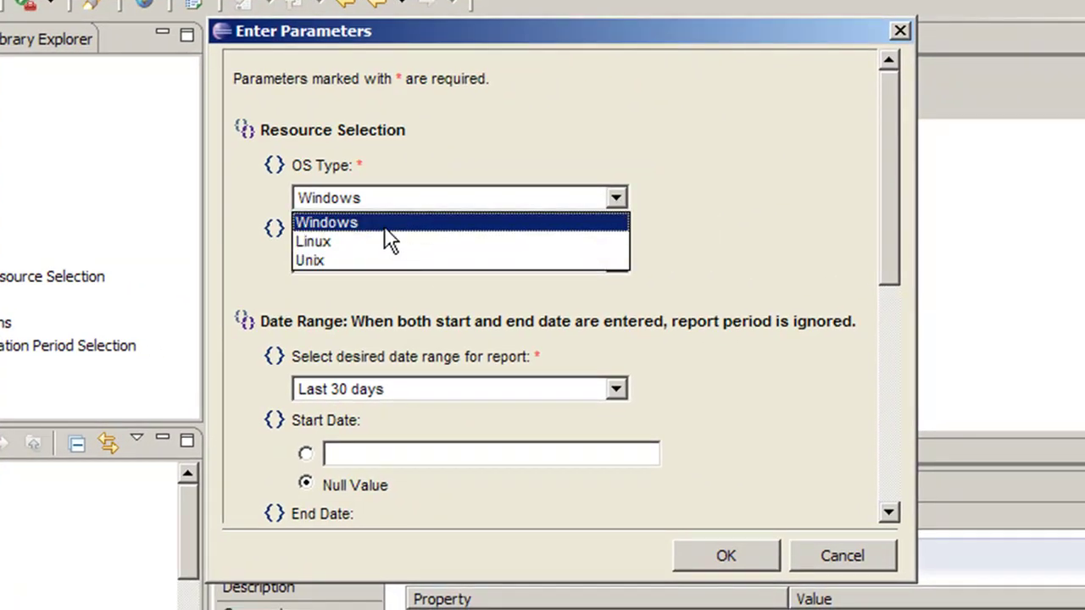
left_click(768, 303)
left_click(874, 555)
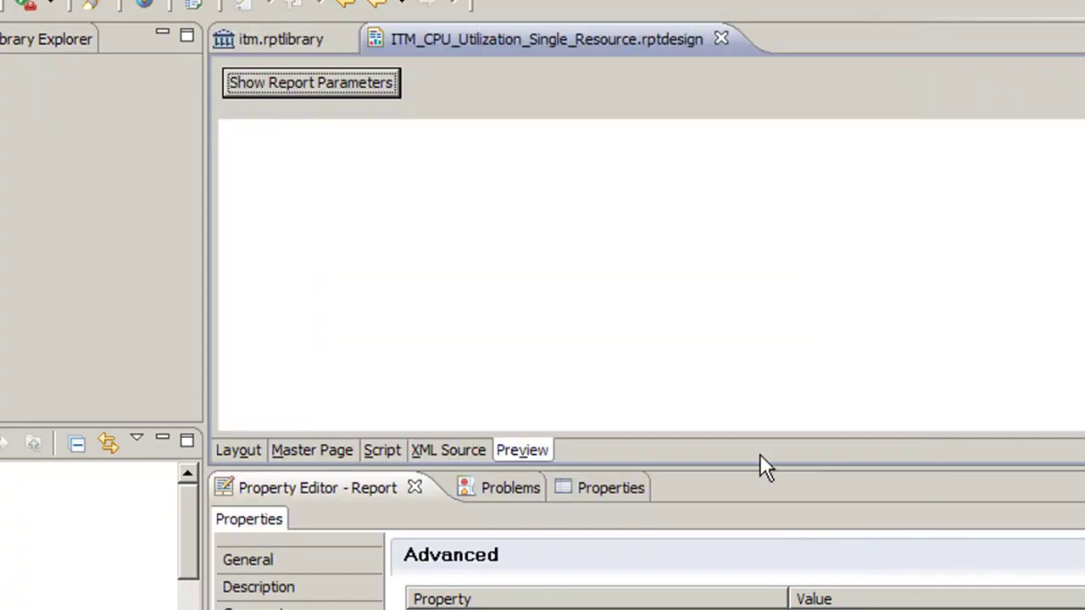
- Select the OSType parameter in the itm library and set its Sort by to label
left_click(293, 37)
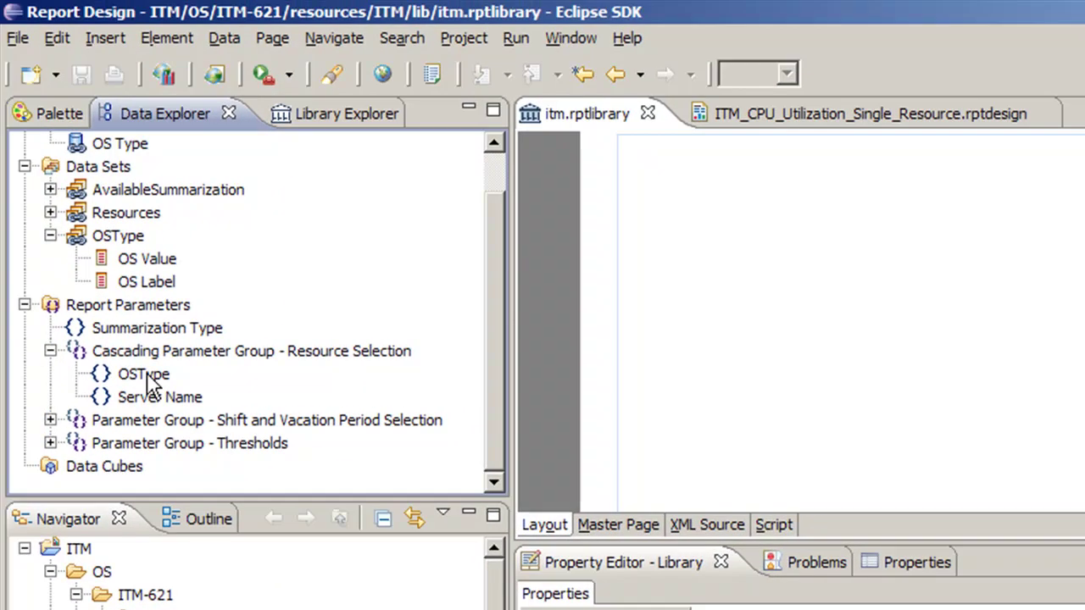
left_click(146, 376)
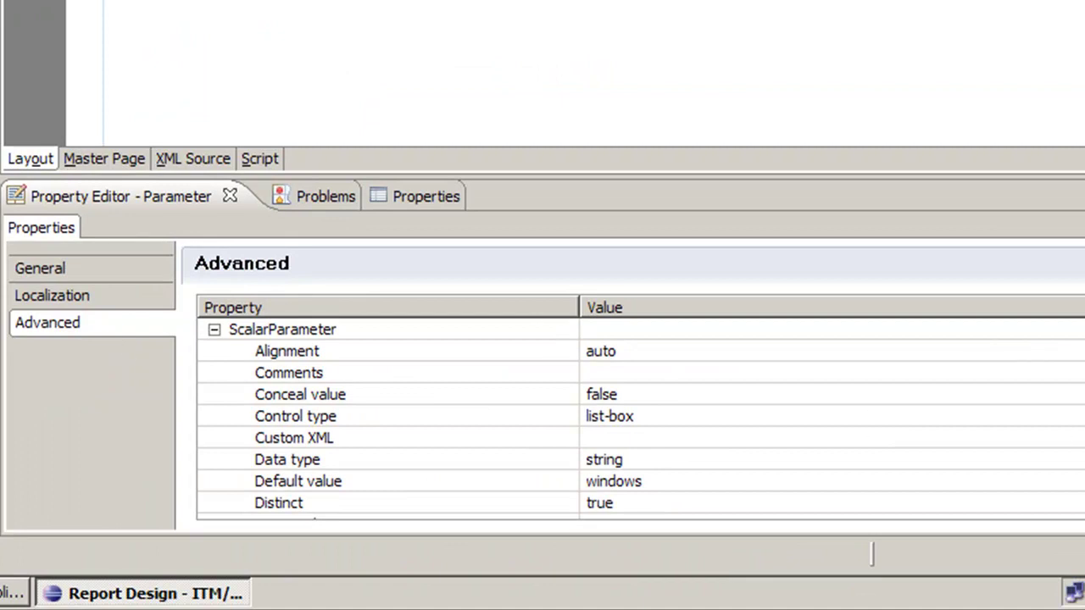
scroll(543, 415, "down", 4)
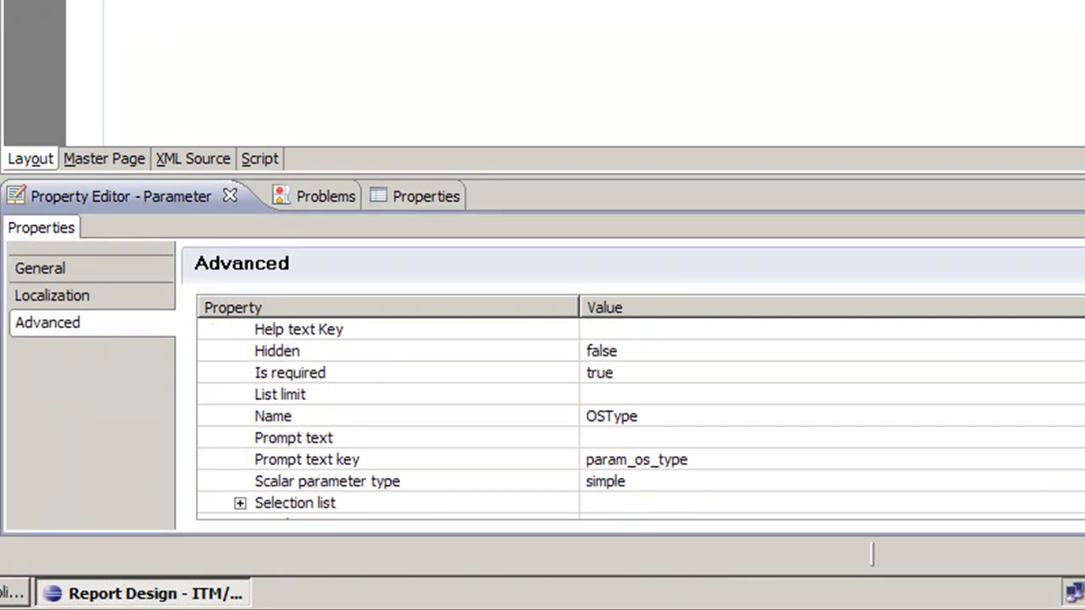
scroll(542, 416, "down", 4)
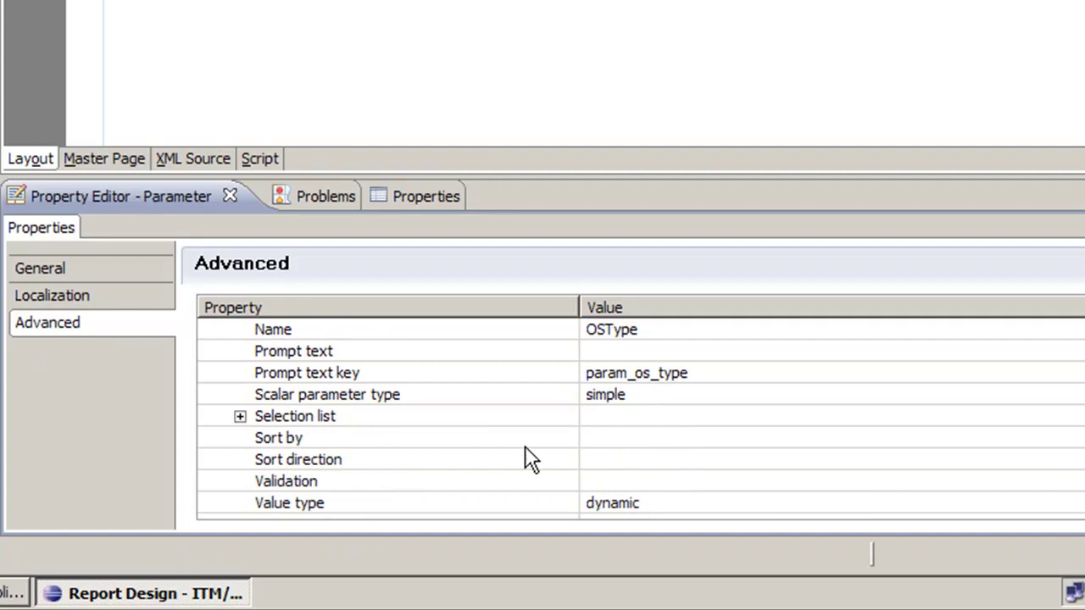
left_click(628, 436)
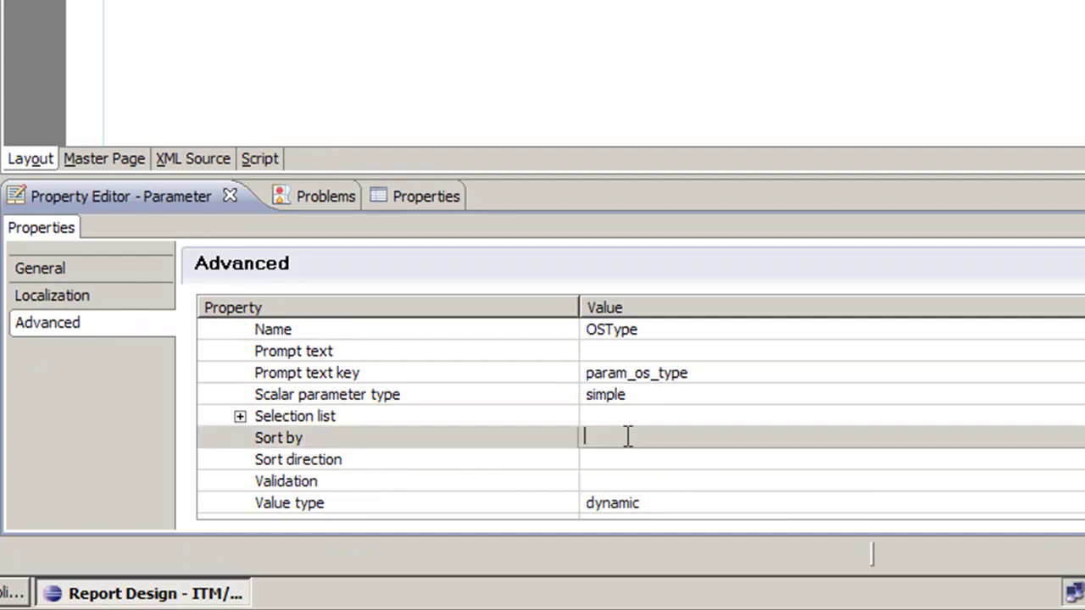
left_click(861, 439)
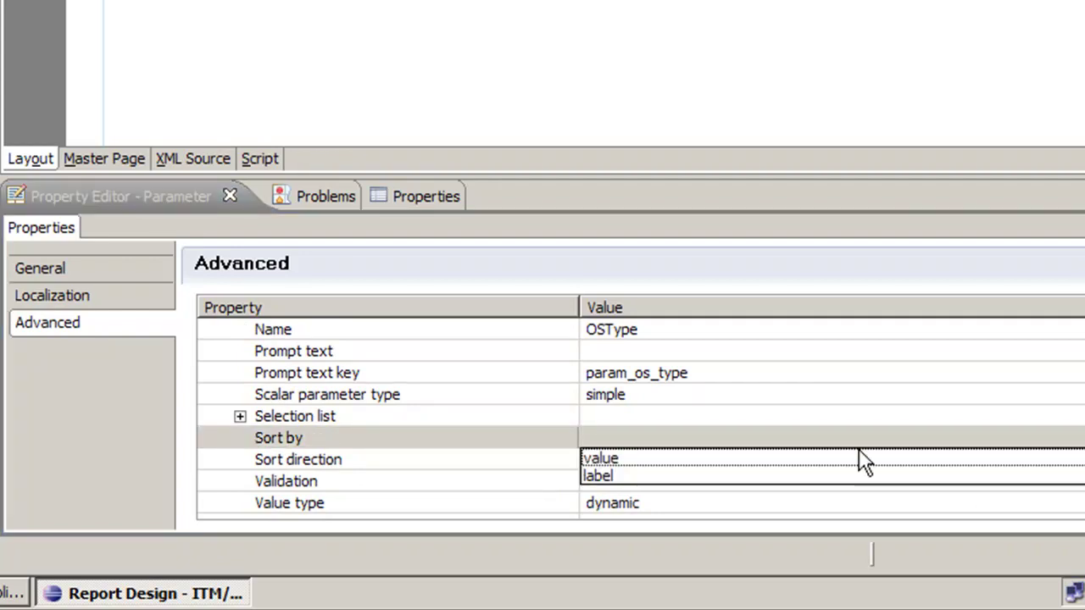
left_click(607, 476)
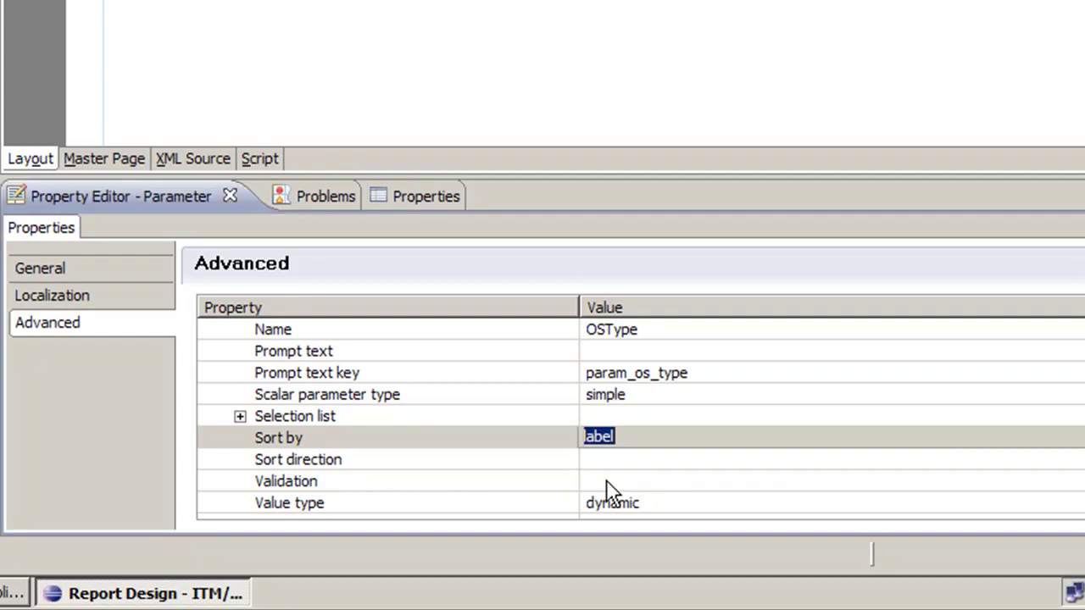
key("shift+Tab")
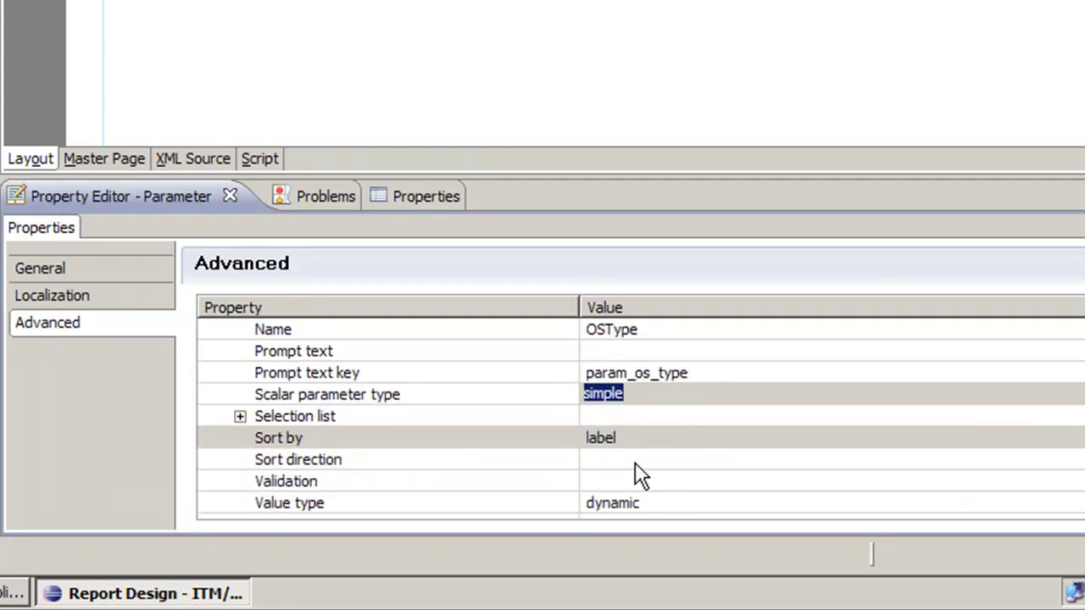
- Set the OSType parameter's sort direction to asc
key("shift+Tab")
scroll(755, 482, "down", 2)
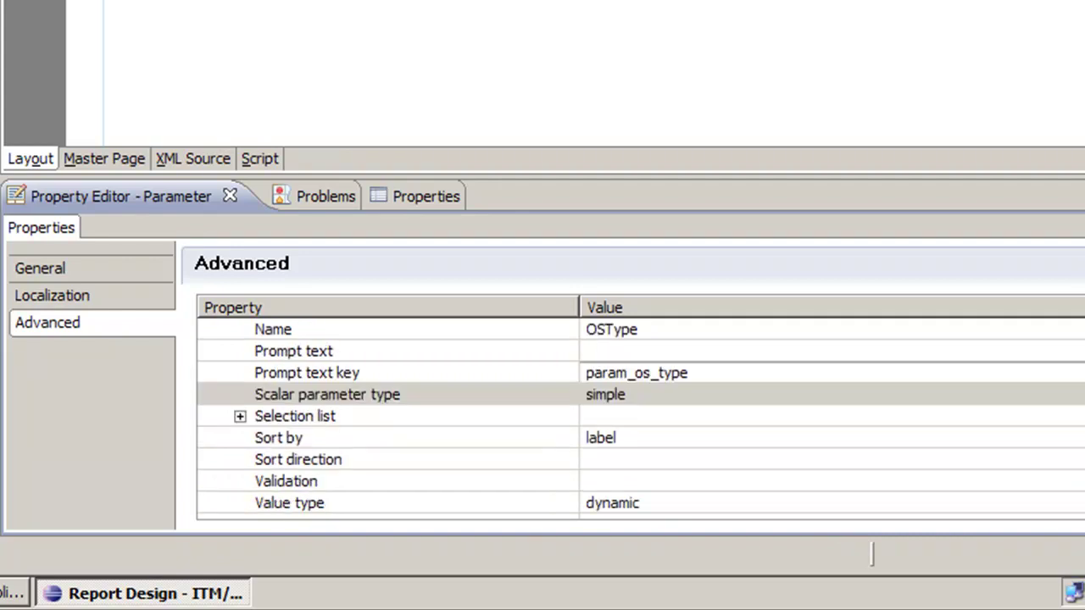
left_click(644, 460)
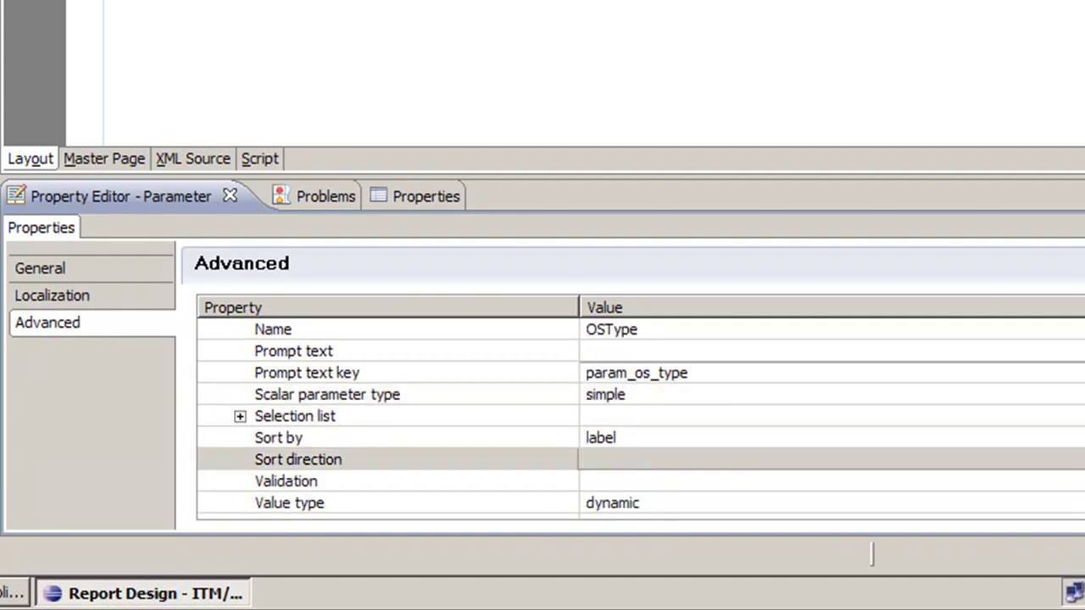
left_click(729, 460)
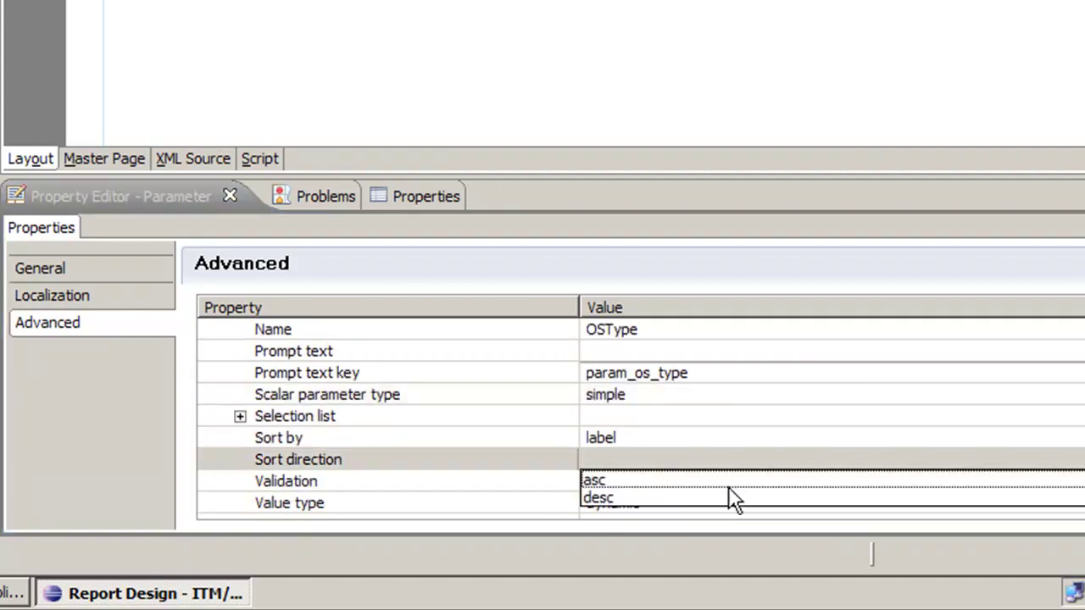
left_click(595, 485)
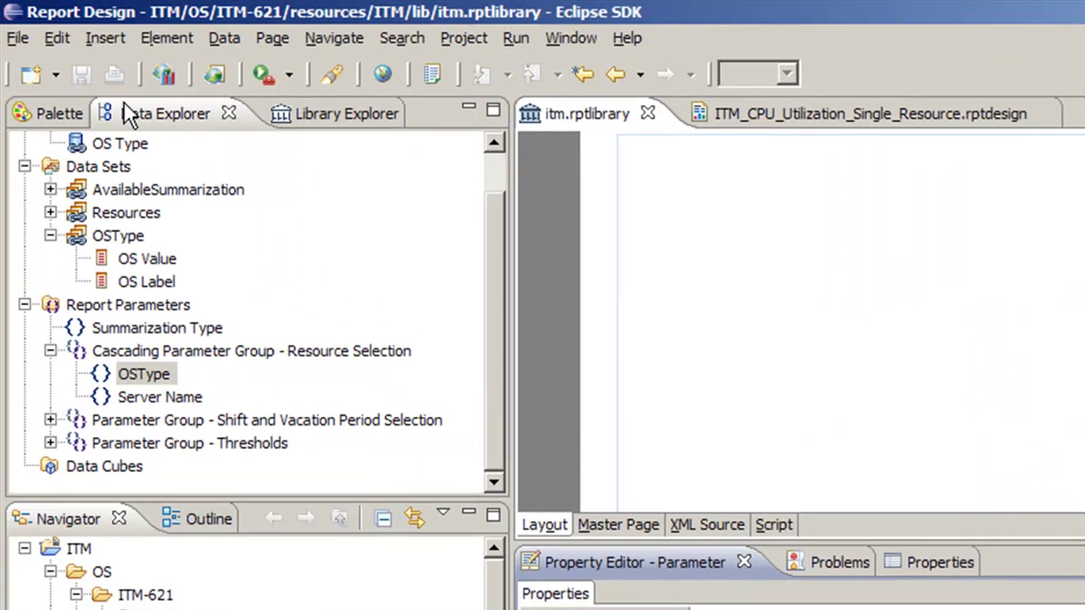
left_click(766, 115)
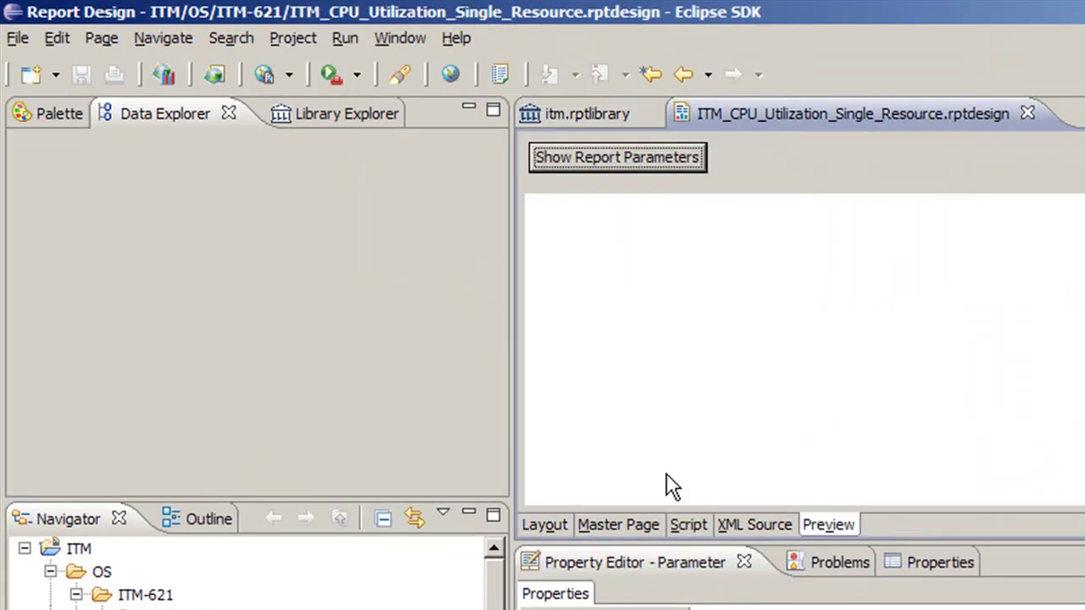
left_click(562, 522)
left_click(840, 525)
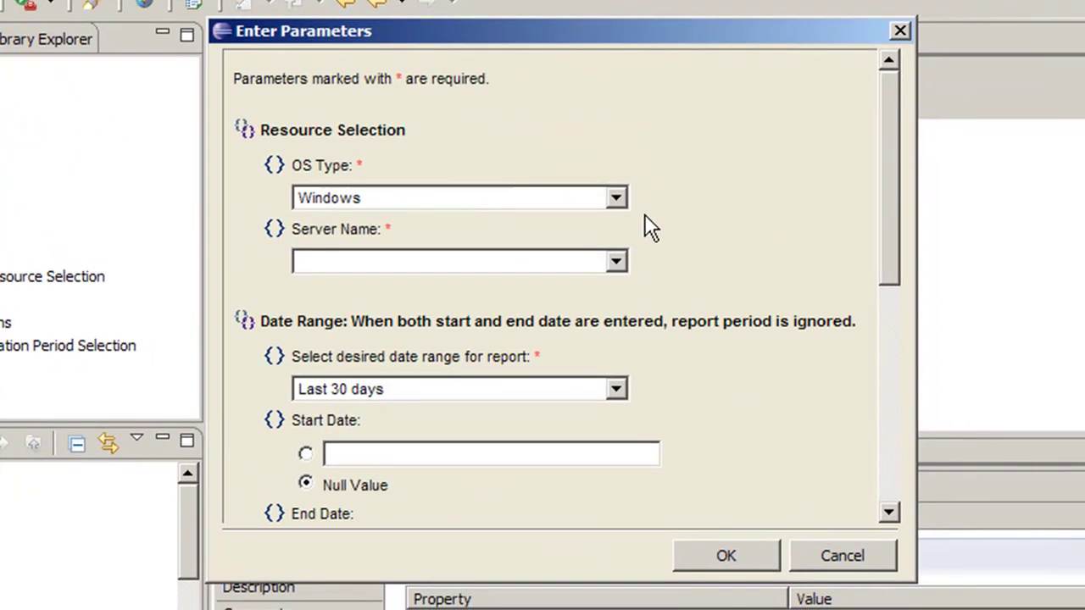
left_click(658, 209)
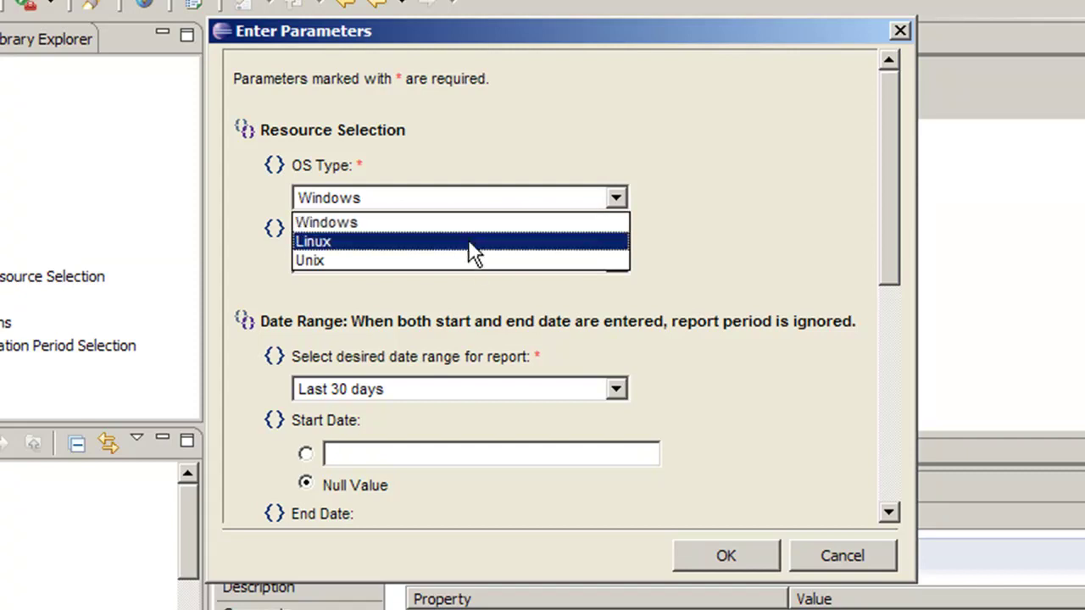
left_click(789, 261)
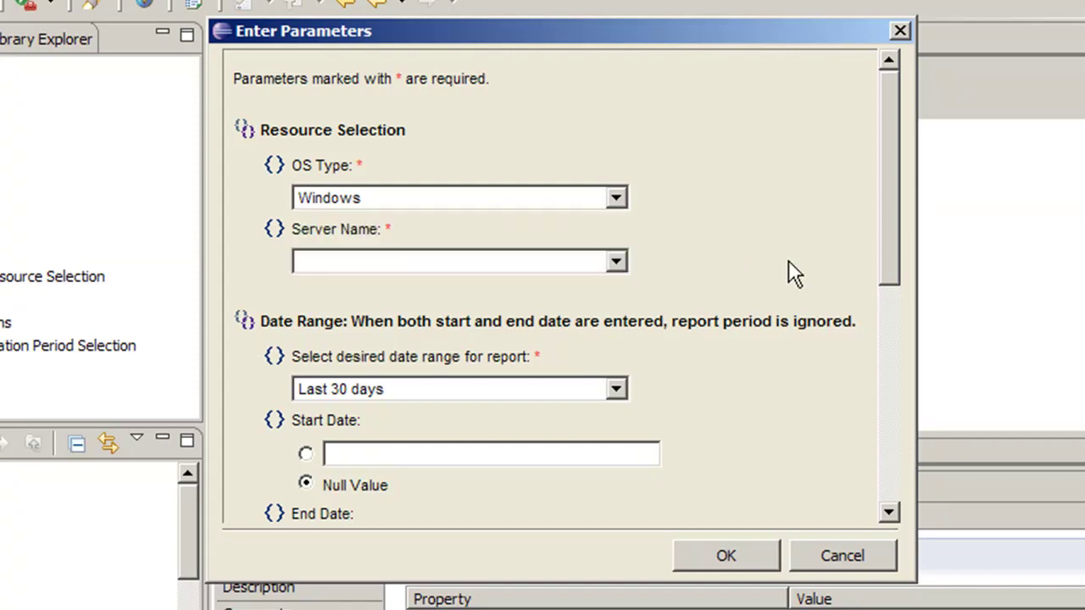
left_click(863, 557)
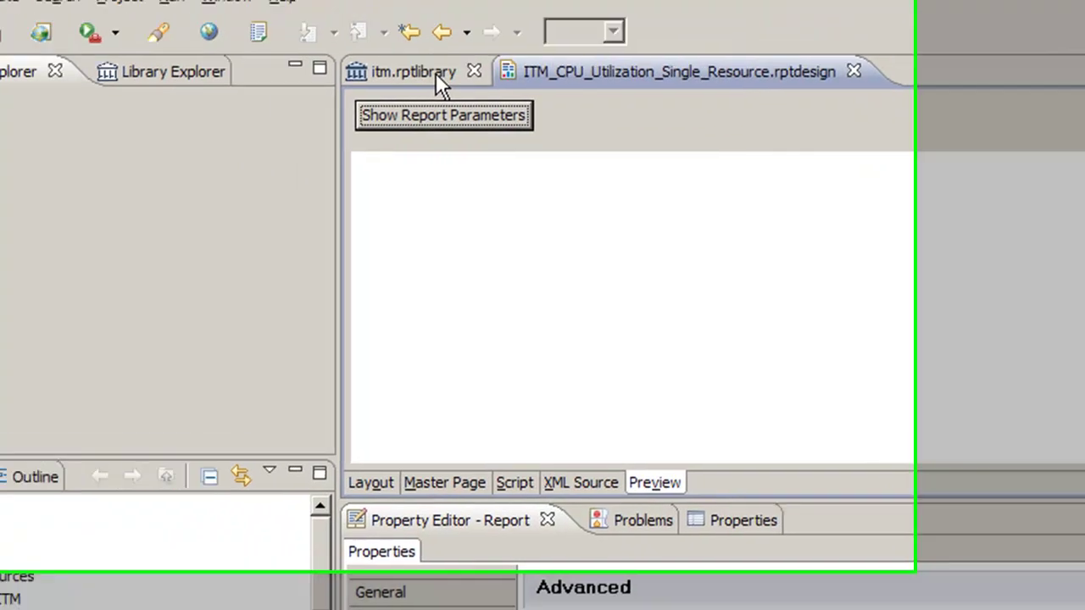
left_click(301, 41)
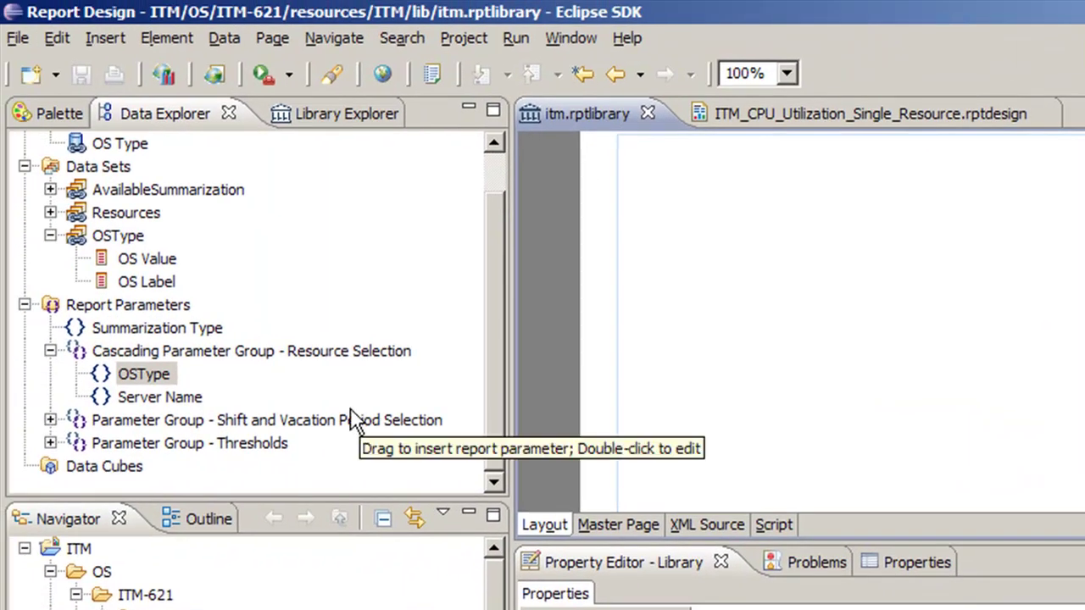
left_click(160, 377)
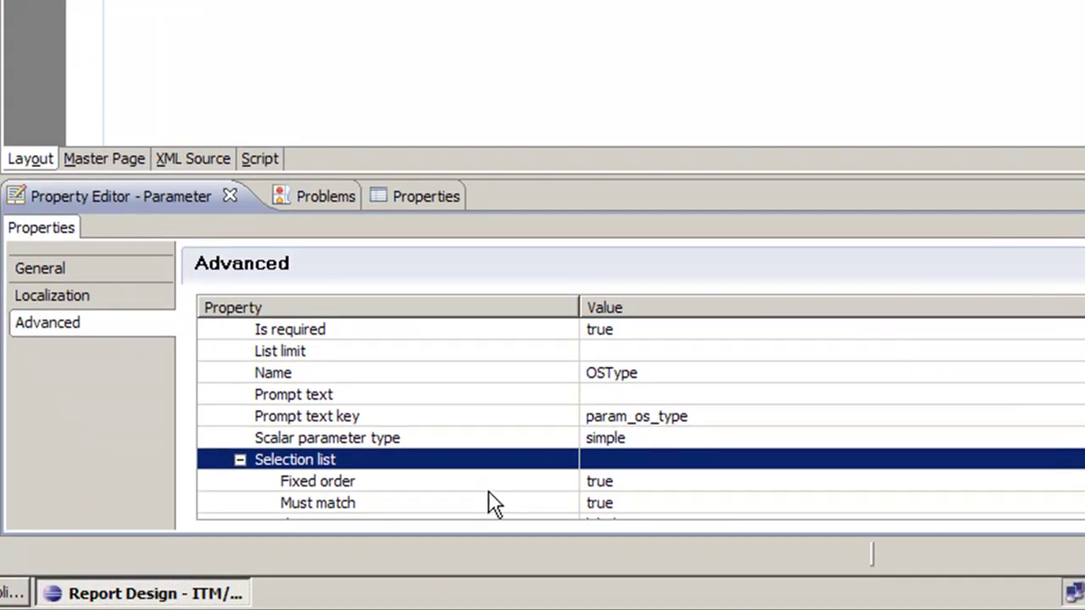
- Set the OSType selection list's Fixed order property to false
left_click(664, 483)
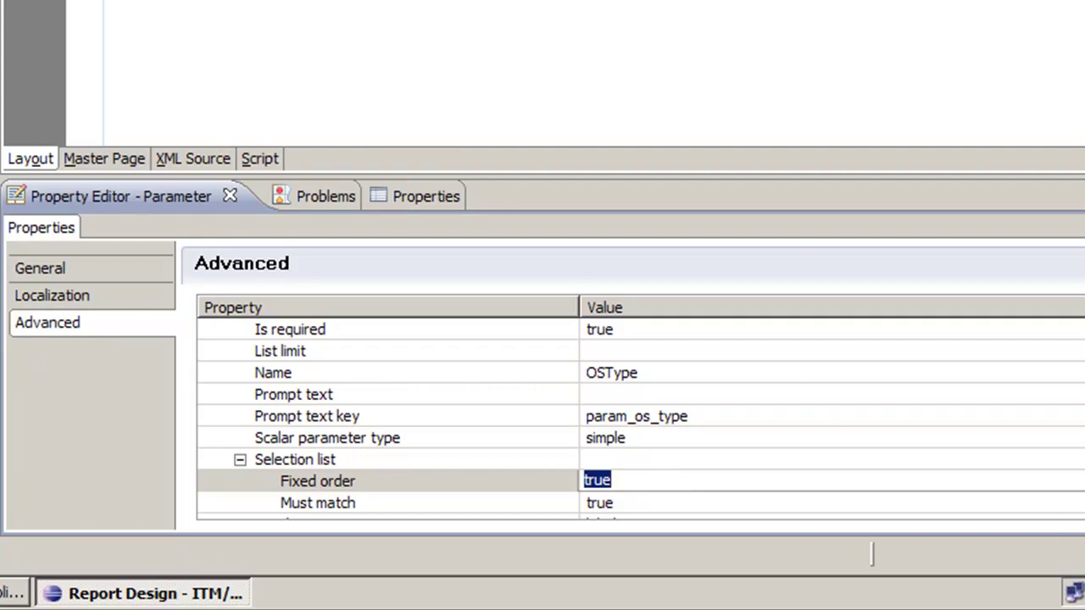
key("alt+Down")
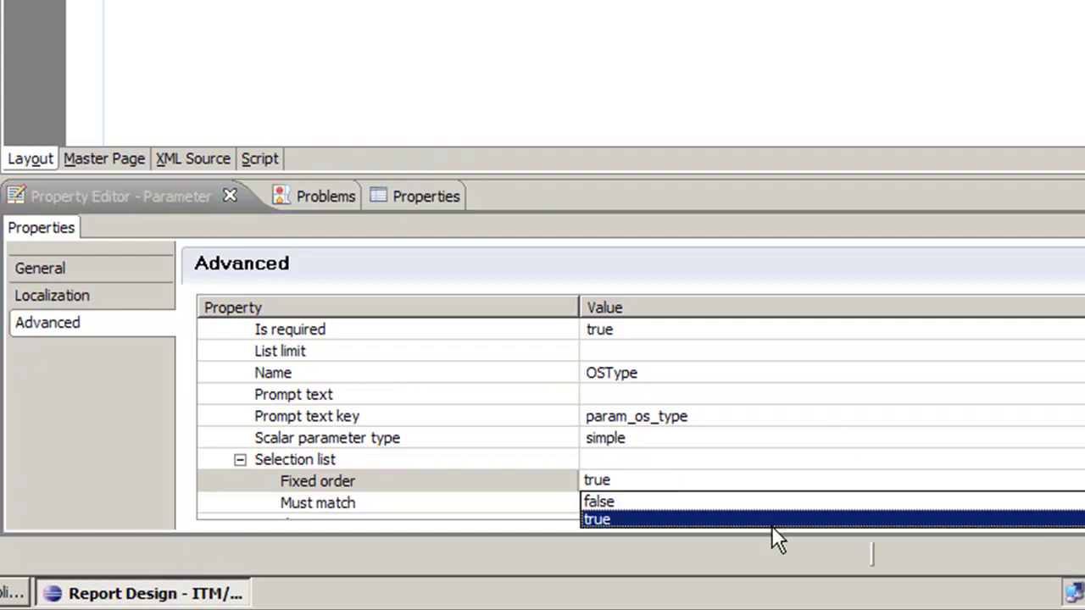
left_click(661, 507)
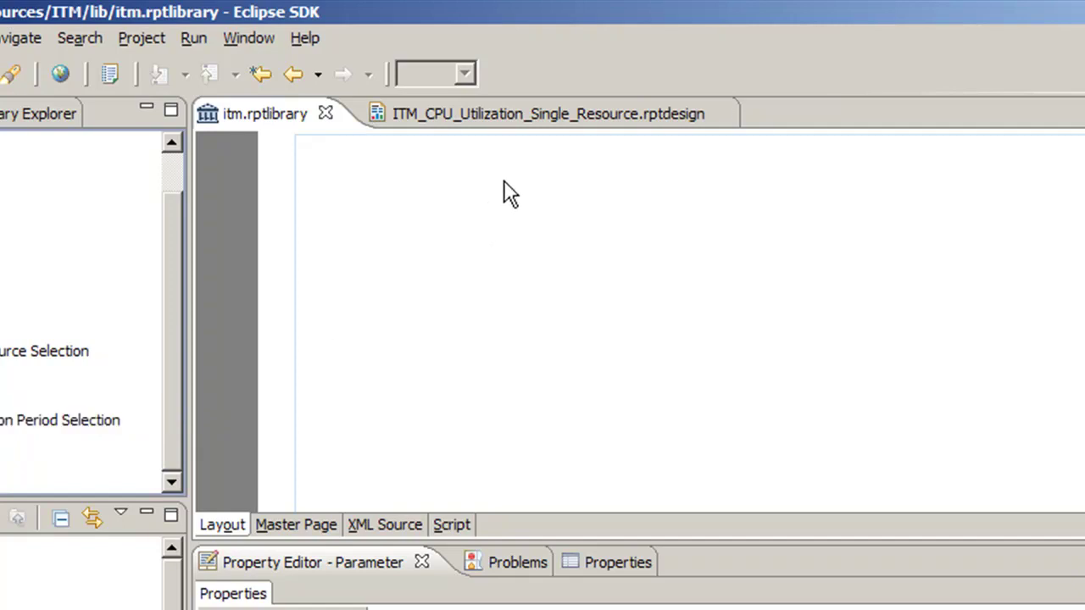
- Preview the CPU utilization report, verify OS Type now lists Linux, Unix, Windows and check Server Name, then cancel
left_click(503, 114)
left_click(217, 527)
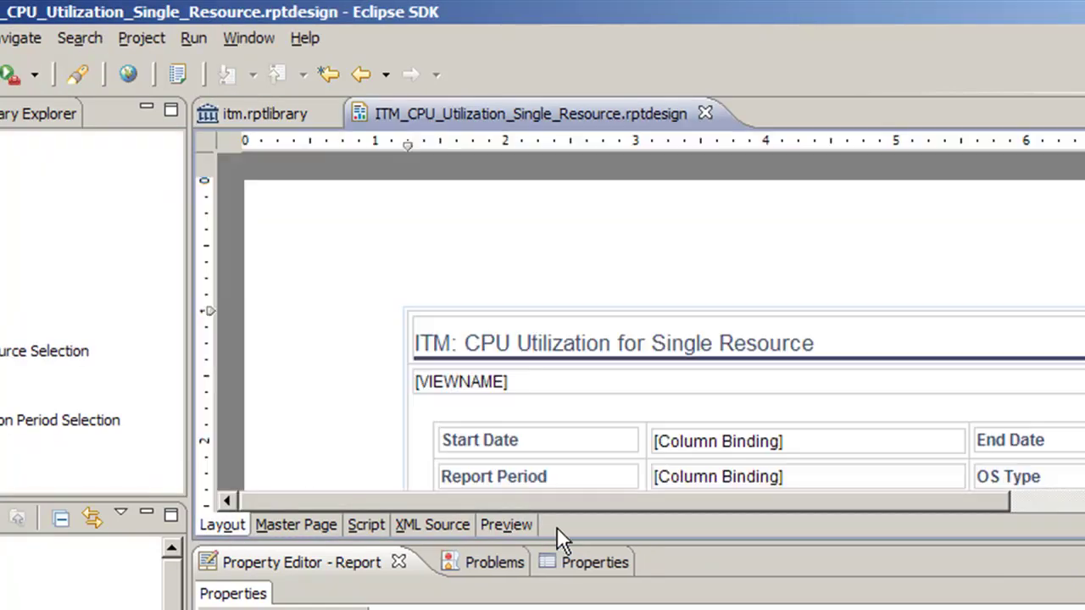
left_click(519, 523)
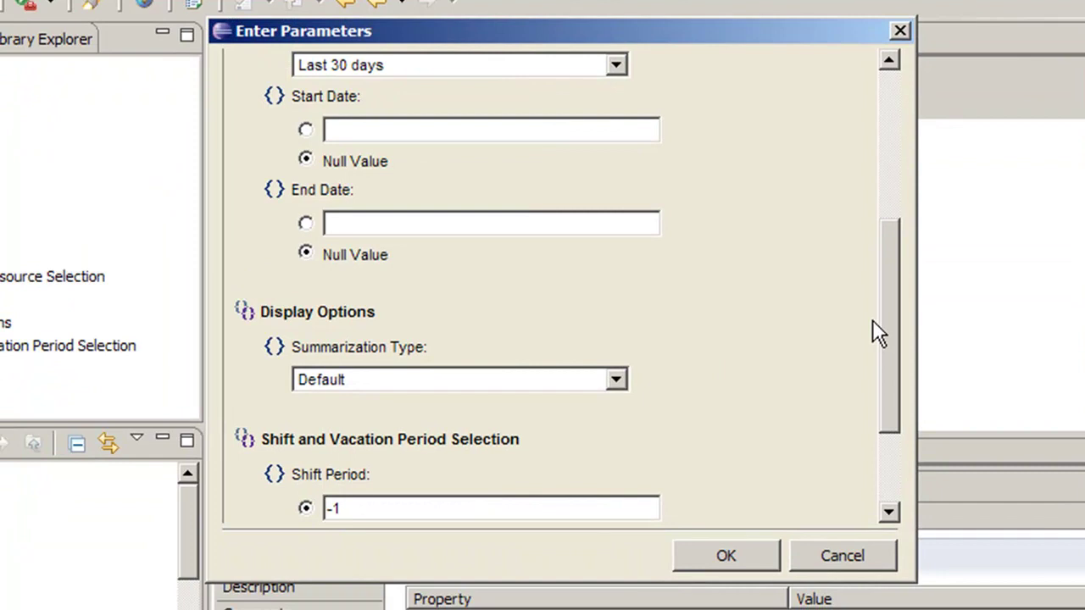
left_click_drag(882, 331, 899, 184)
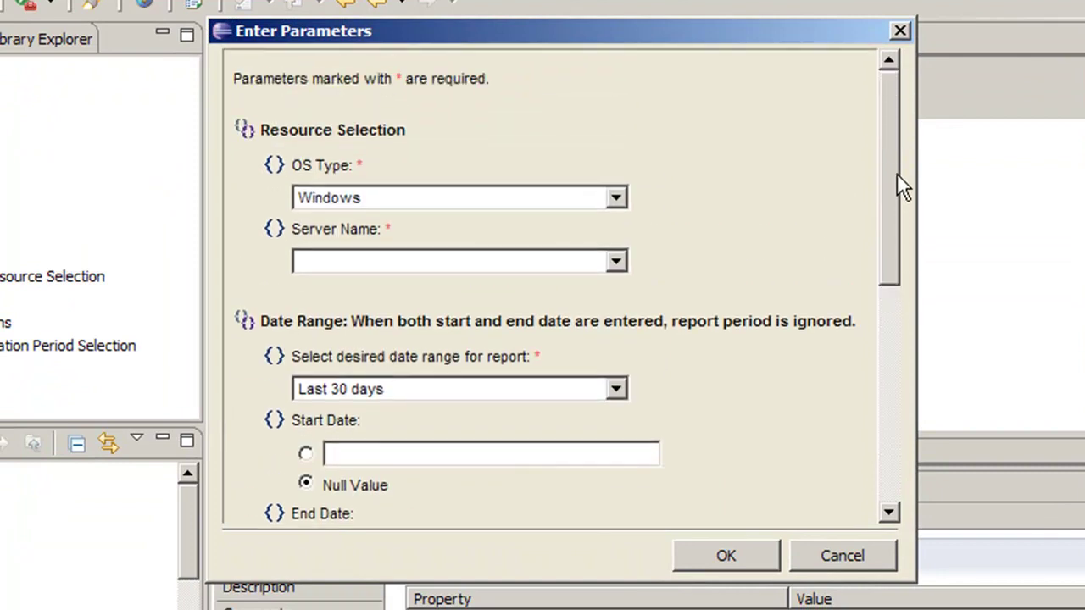
left_click(627, 201)
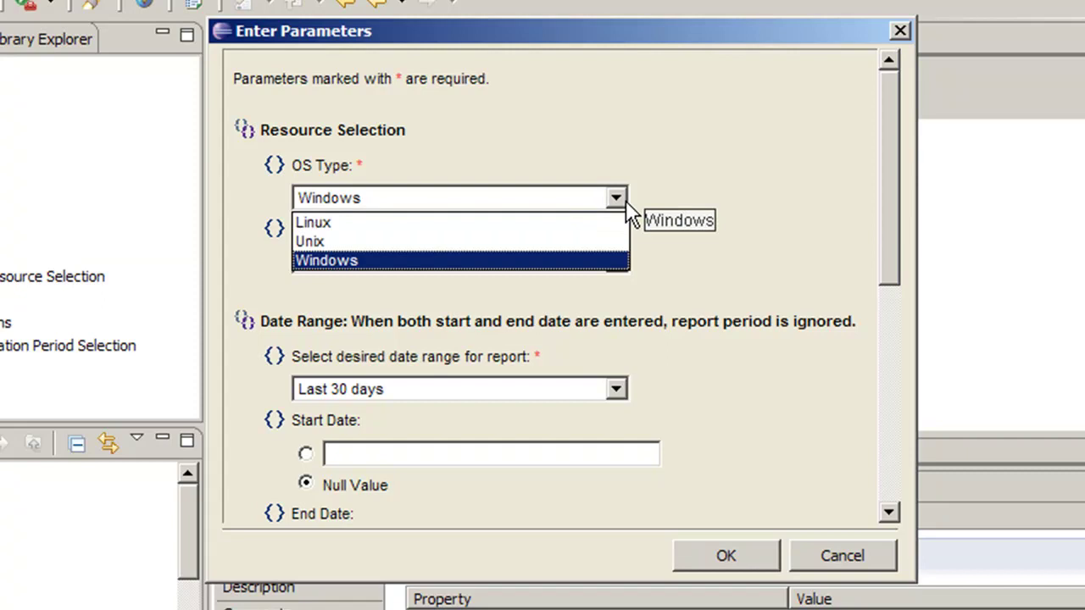
left_click(751, 188)
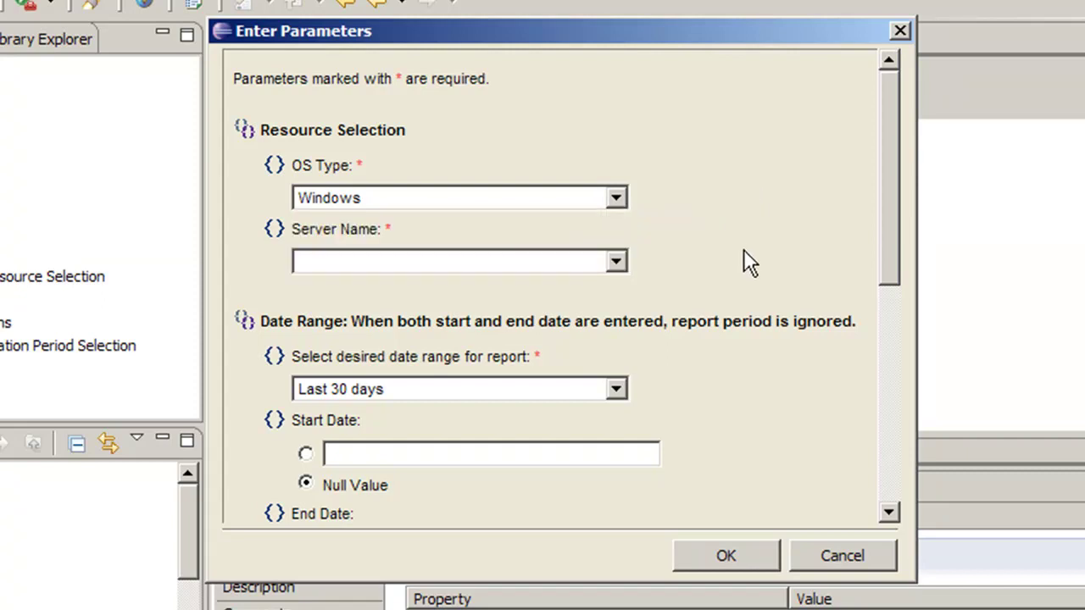
left_click(617, 262)
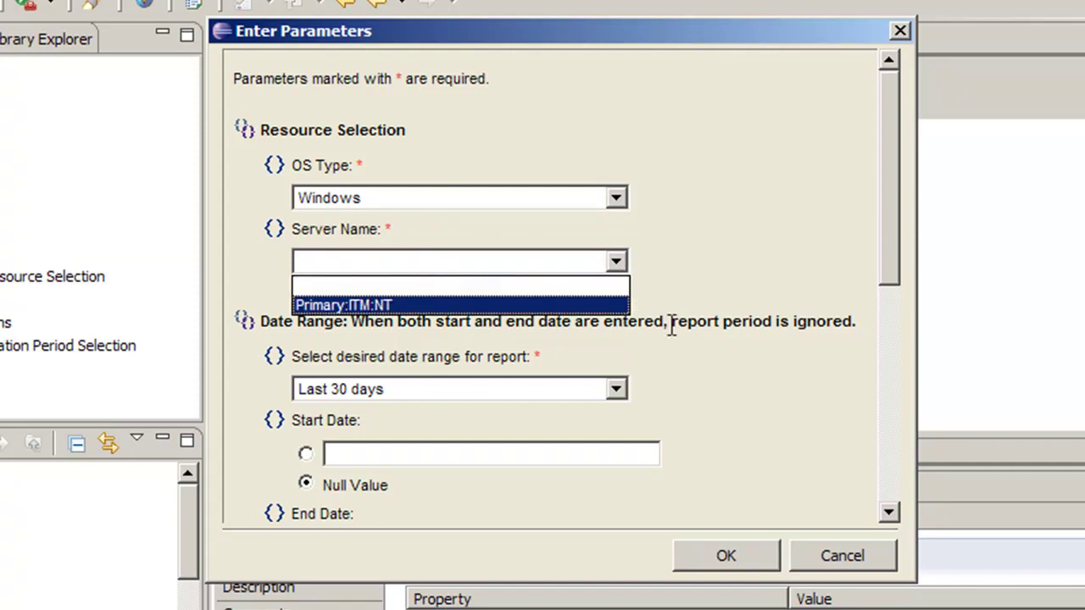
left_click(875, 561)
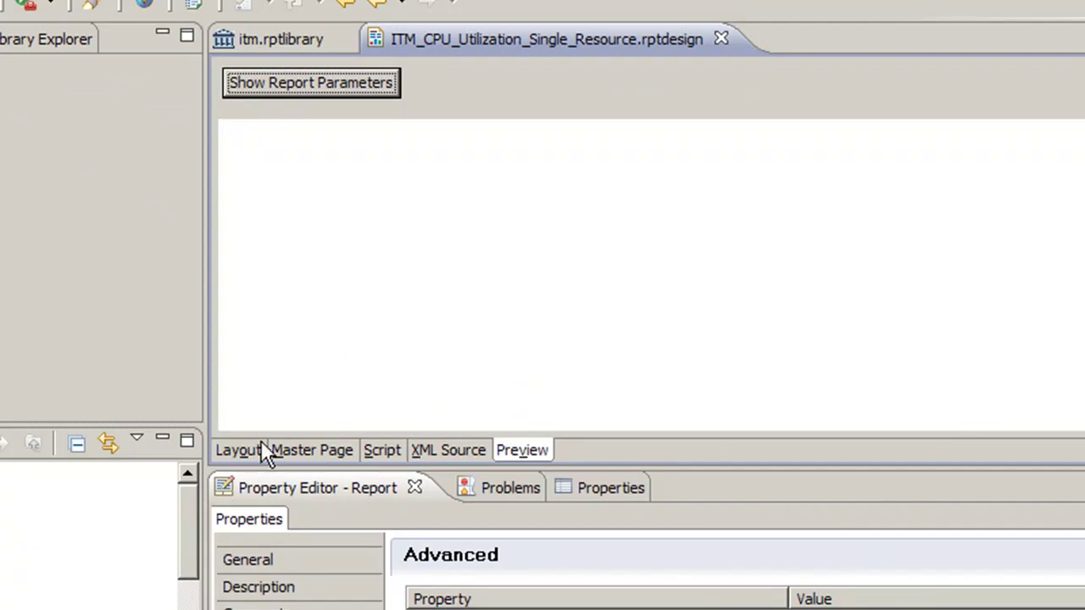
left_click(232, 445)
- Back in the itm library, open the Resources data set's editor on its Data Source page
left_click(253, 39)
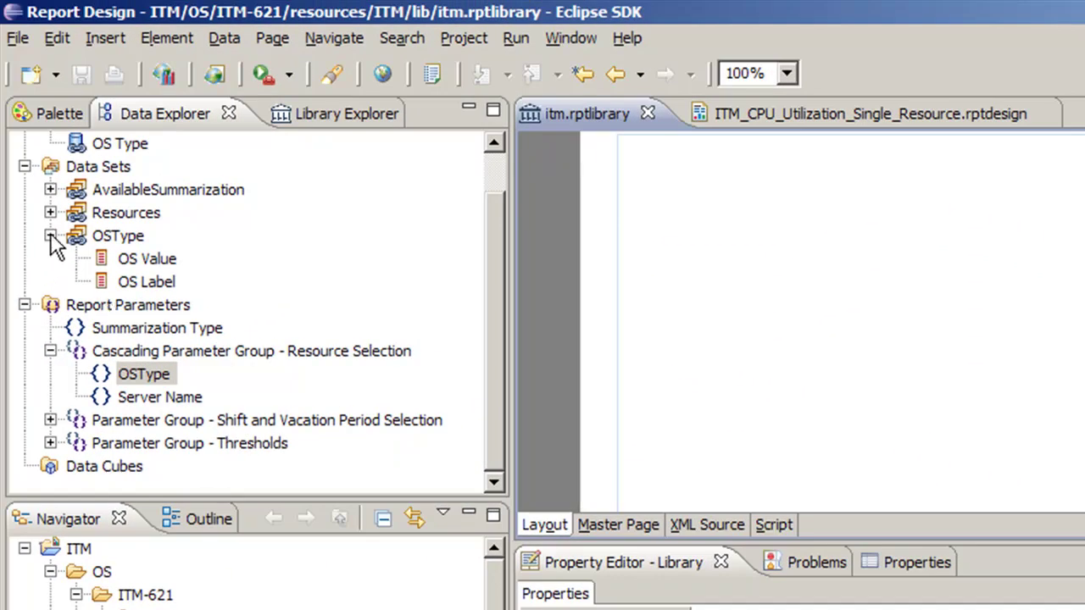
left_click(51, 236)
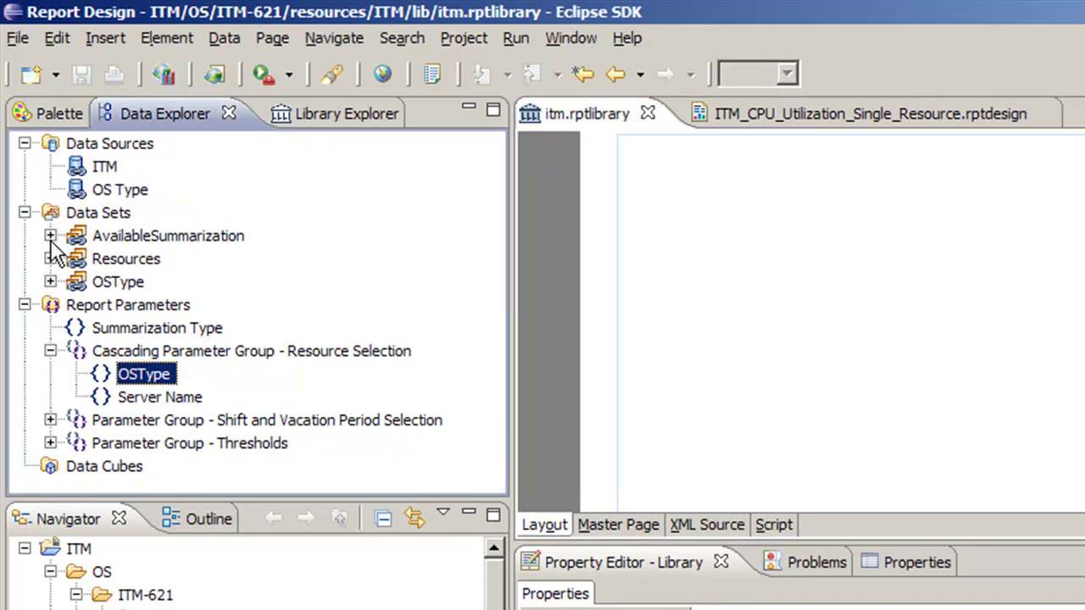
left_click(51, 259)
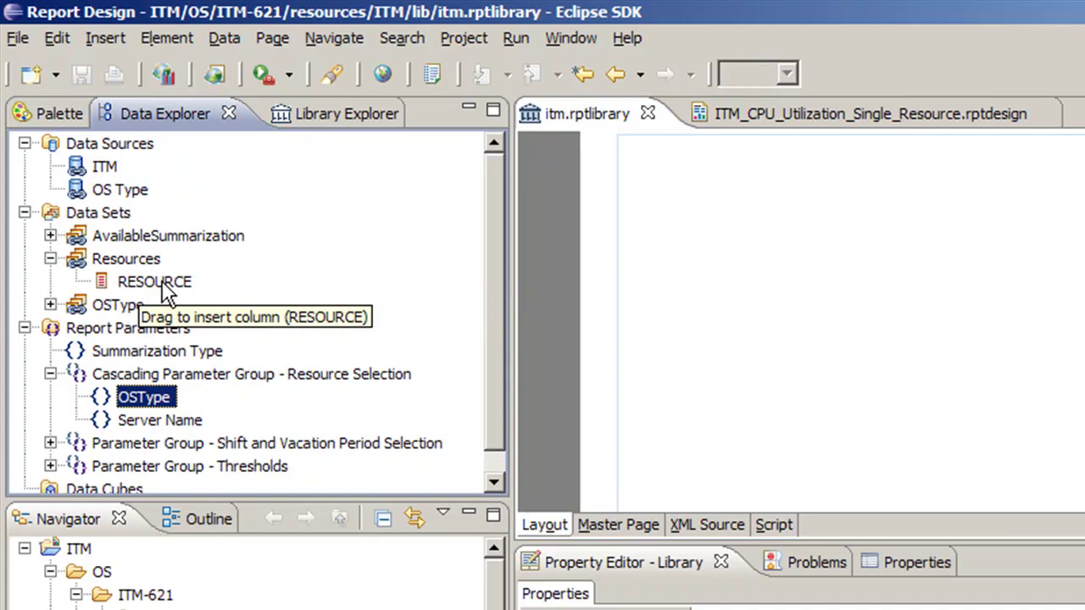
double_click(119, 261)
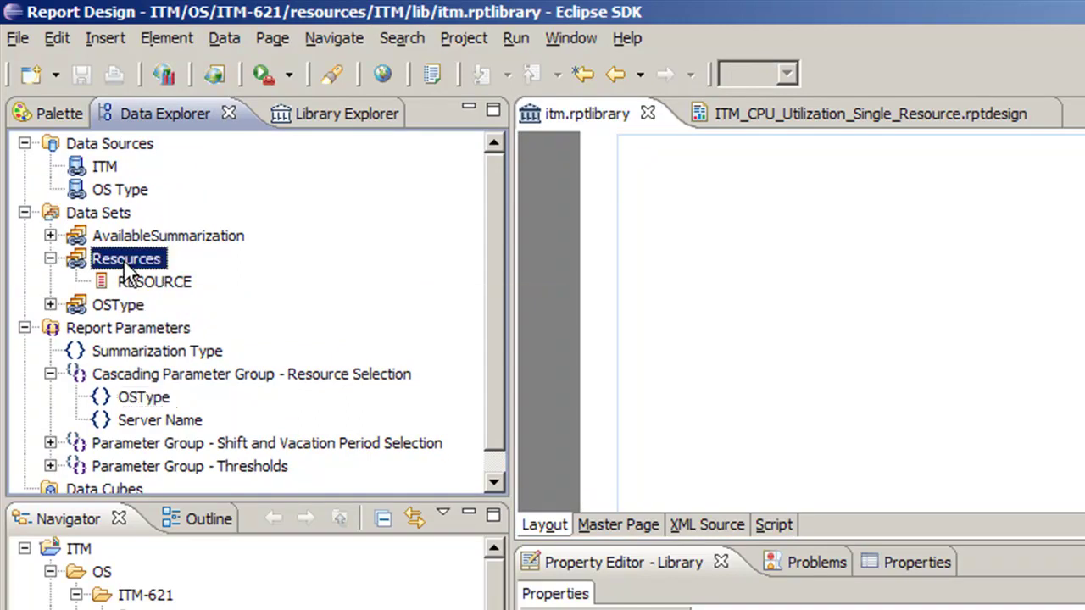
left_click(416, 77)
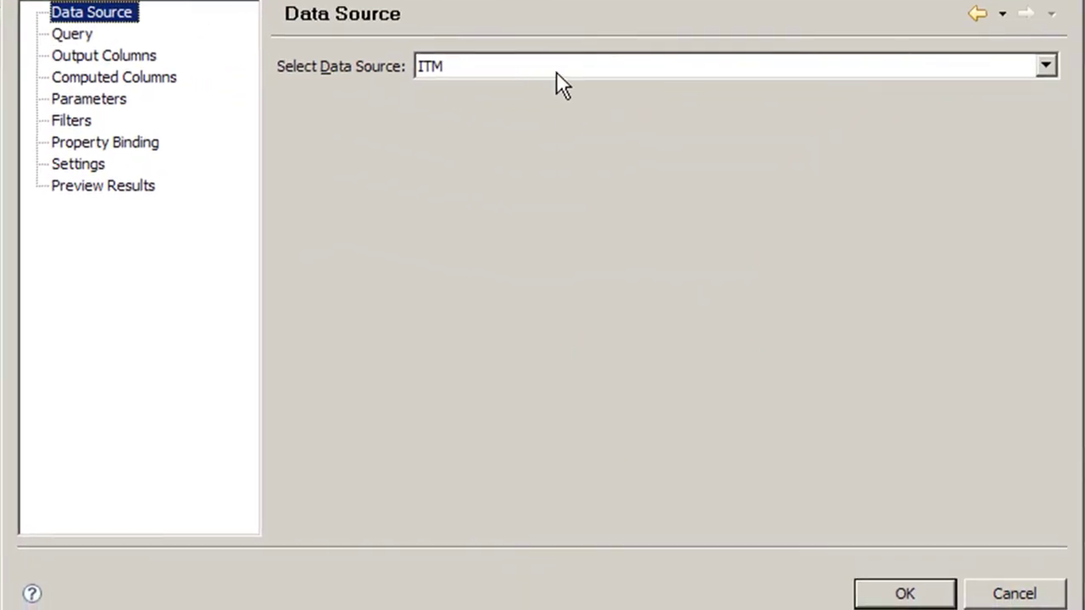
- Inspect the Resources data set's SQL on the Query page, then cancel without changes
left_click(69, 34)
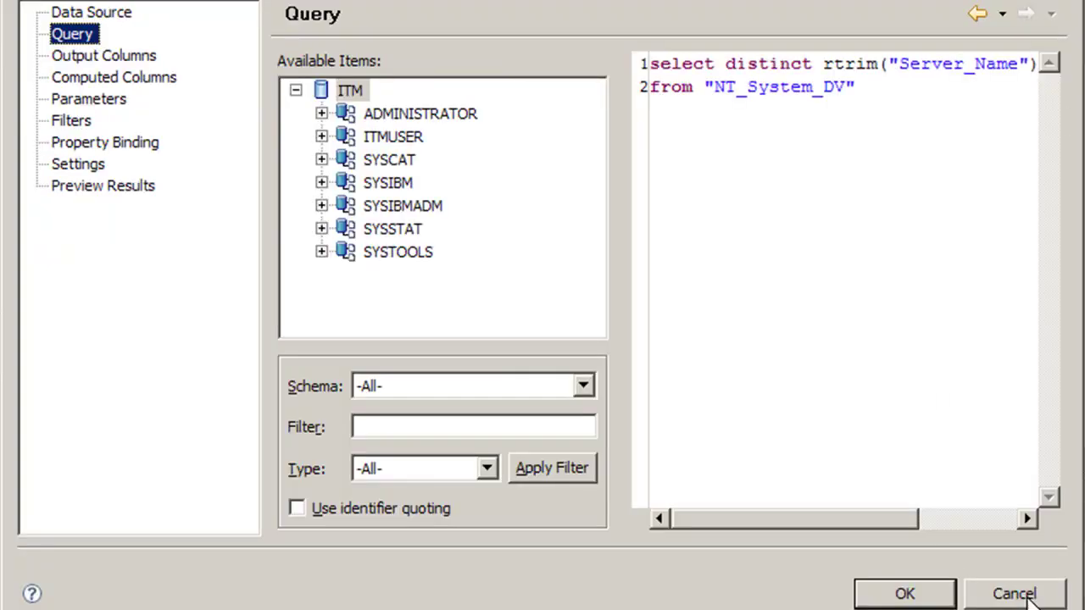
left_click(1013, 594)
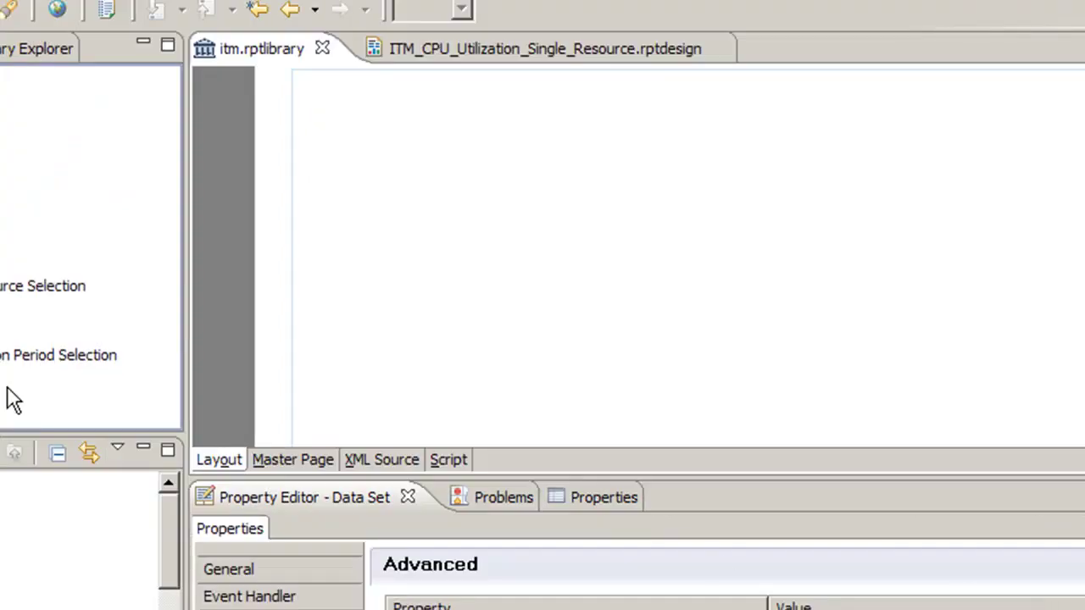
- View the library's beforeOpen script code on the Script tab
left_click(450, 458)
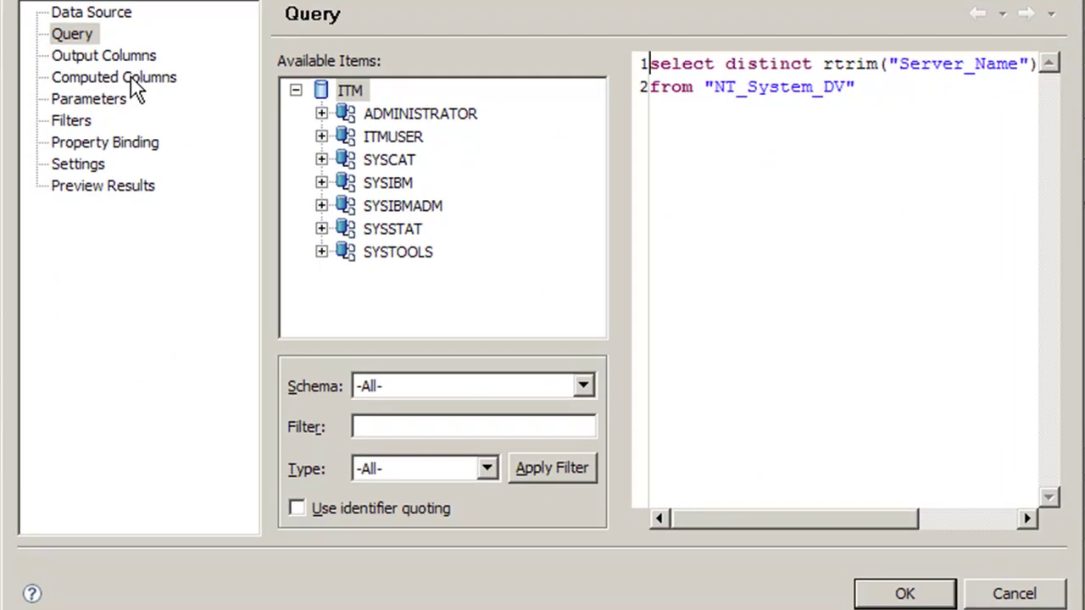
- Add a new computed column named 'Resource Label' with data type String
left_click(127, 78)
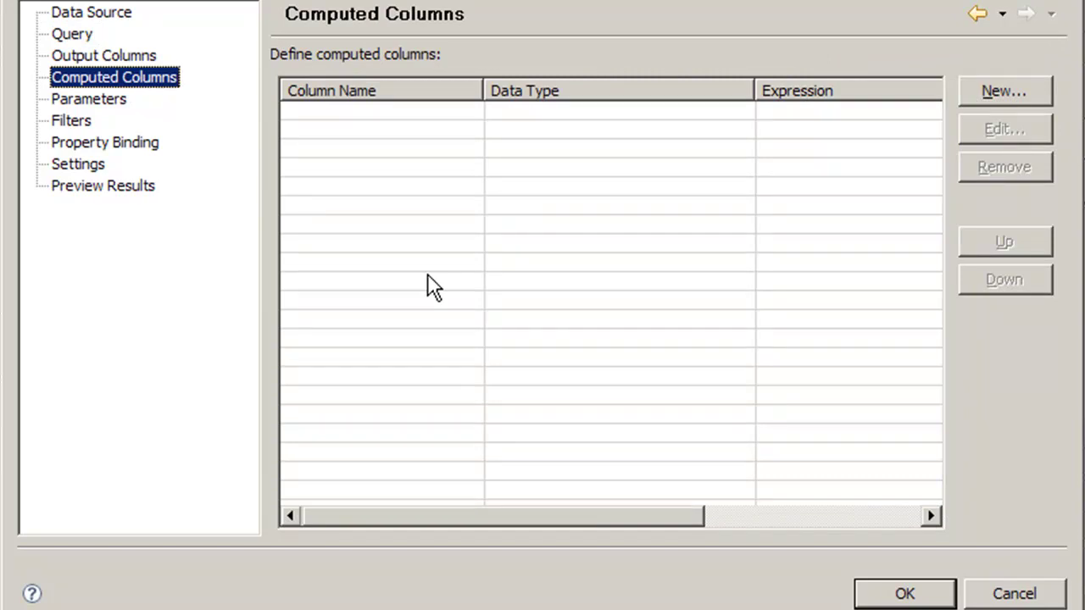
left_click(1005, 92)
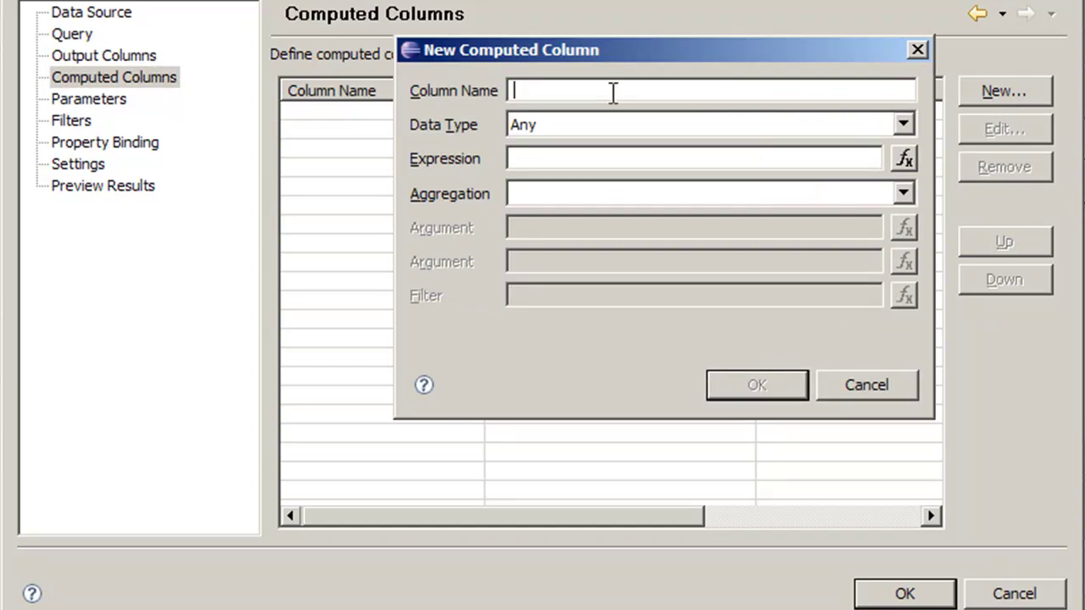
type("Resou")
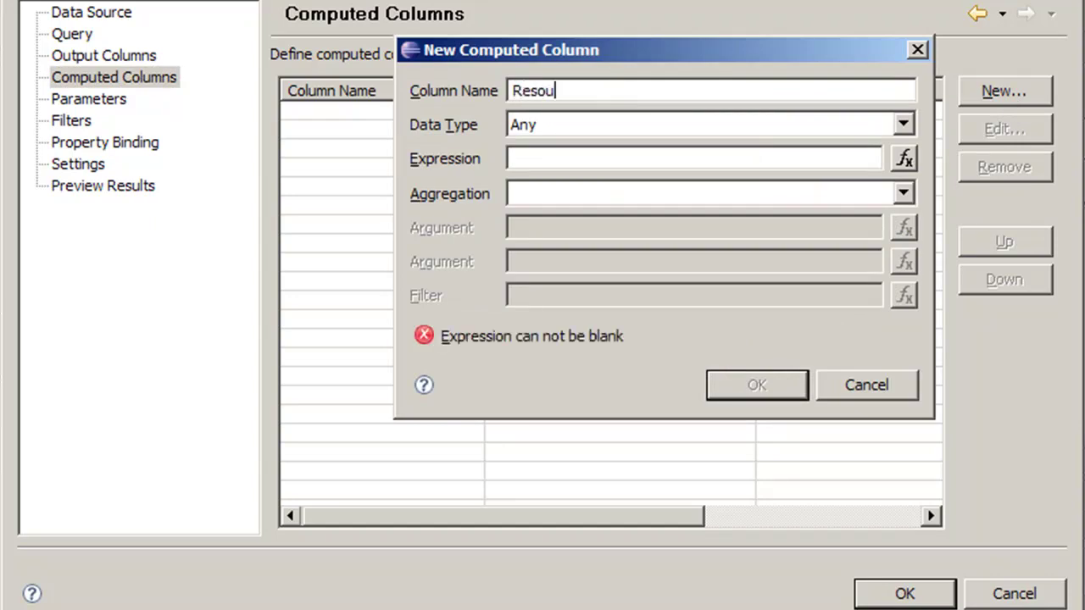
type("rce Label")
key("Tab")
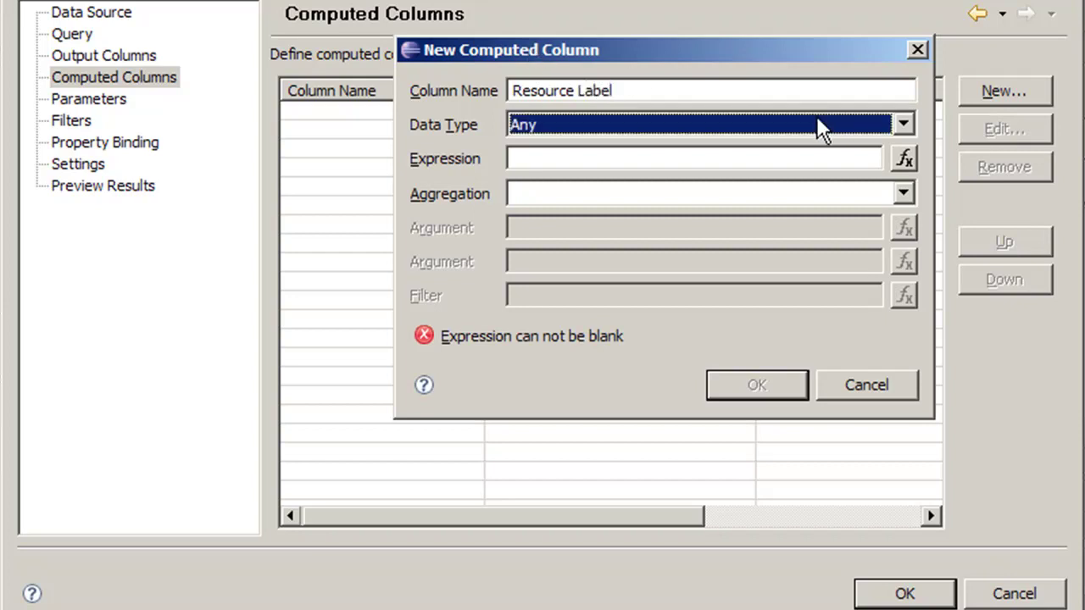
key("s")
- In the expression builder, insert the Resources data set's RESOURCE column as row["RESOURCE"]
left_click(901, 159)
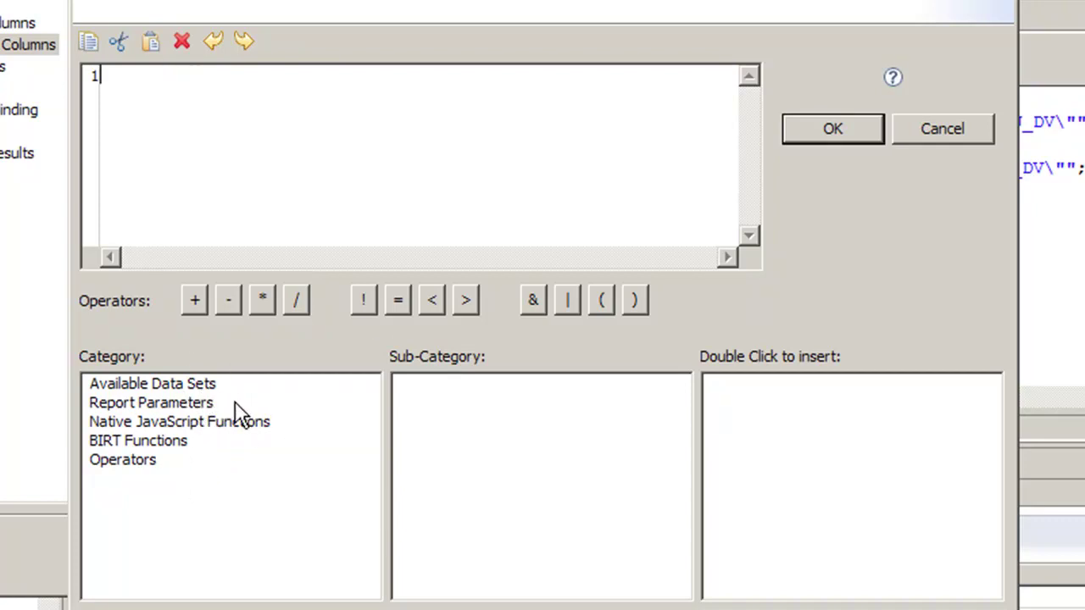
left_click(192, 387)
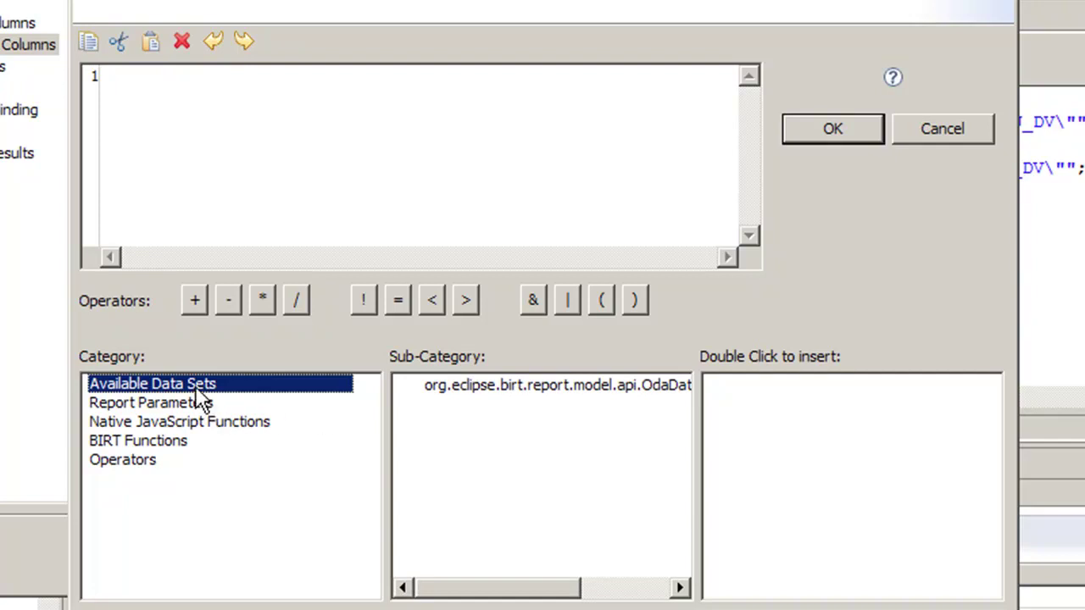
left_click(494, 389)
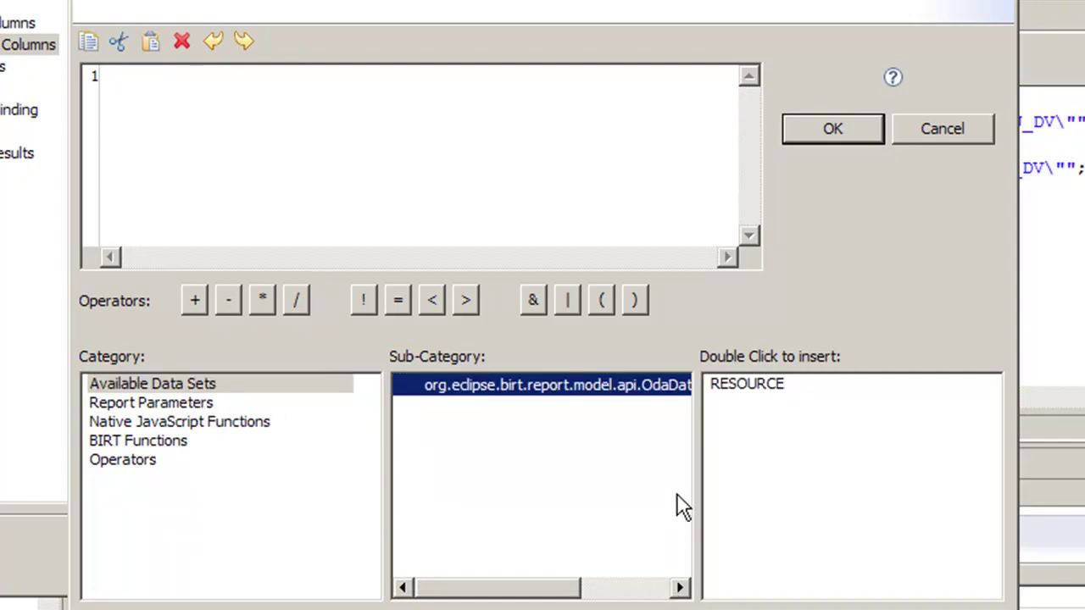
left_click(754, 385)
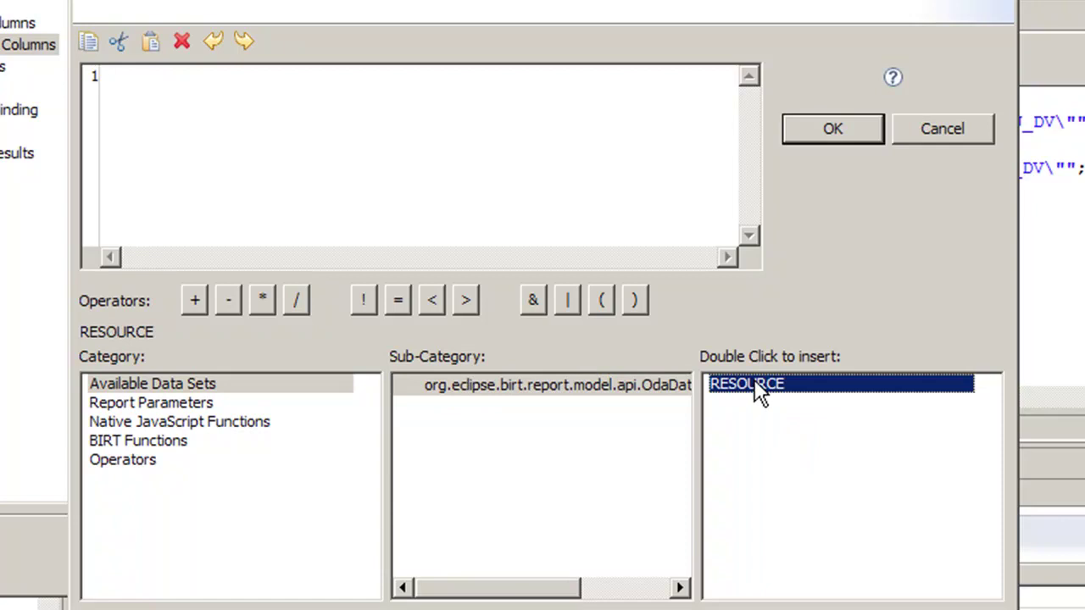
double_click(754, 386)
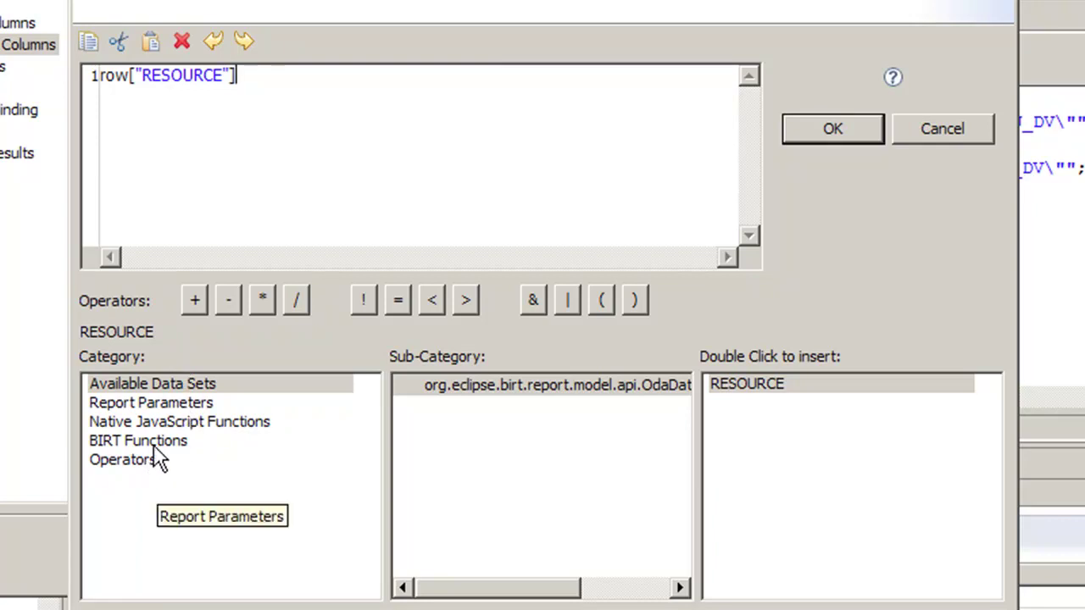
- Locate replace(regexp, replacement) under Native JavaScript Functions > String, with the cursor after row["RESOURCE"]
left_click(161, 423)
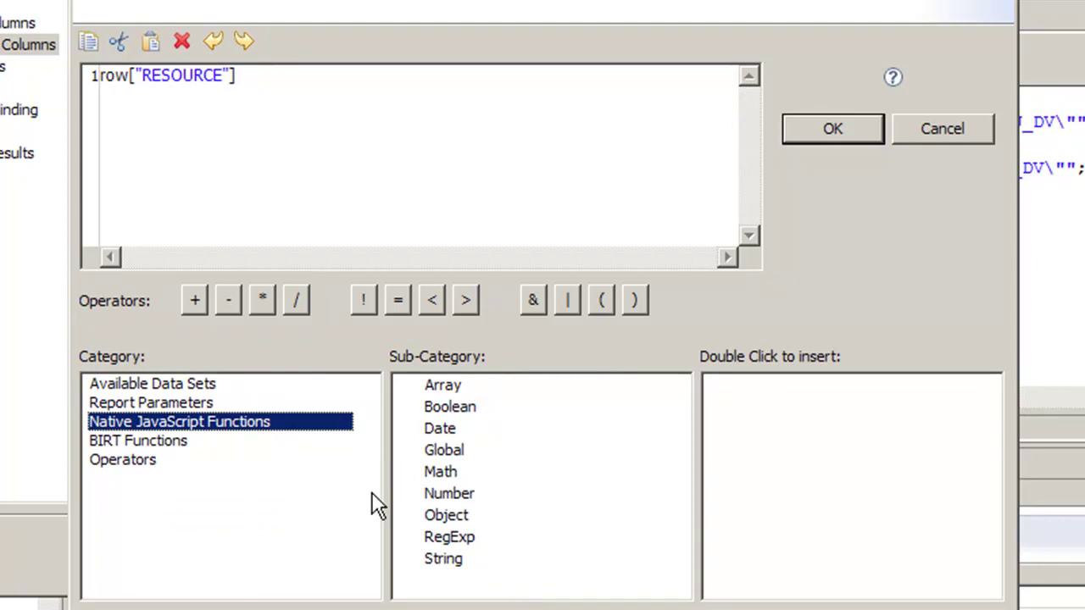
left_click(469, 566)
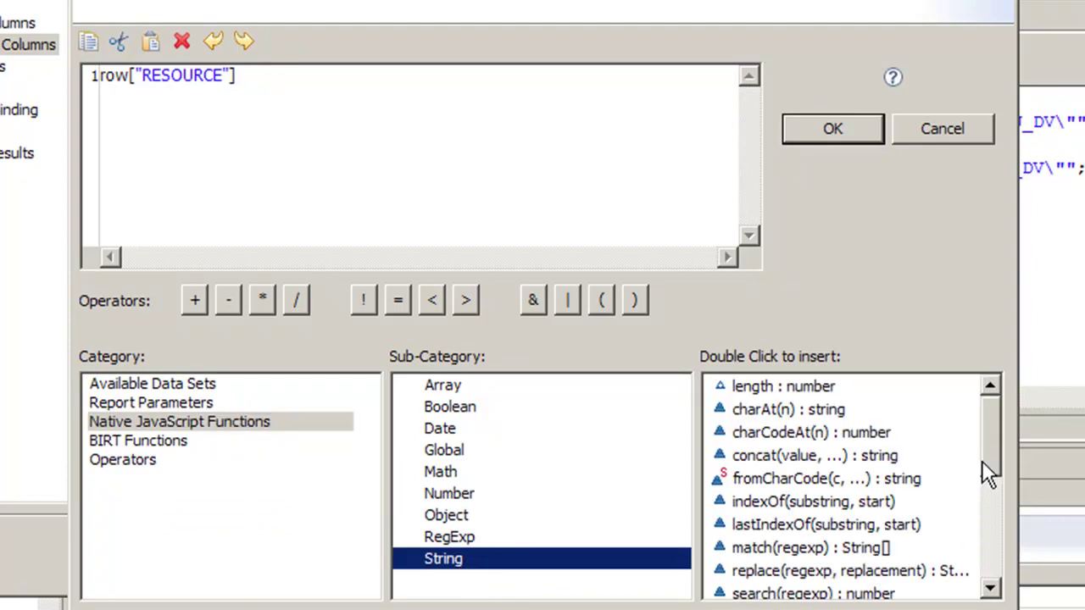
left_click_drag(991, 451, 981, 508)
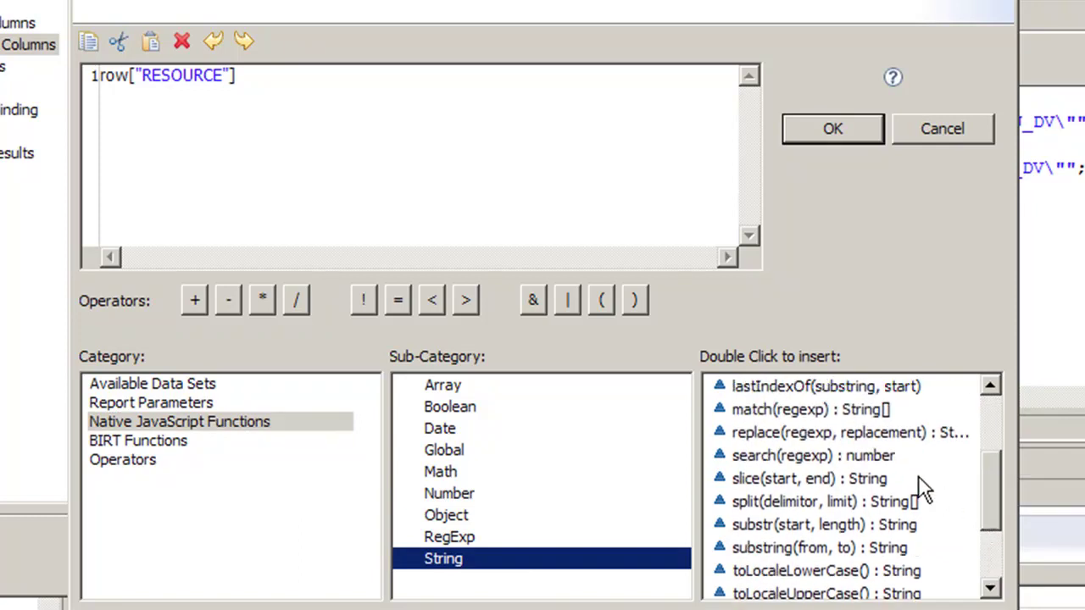
left_click(848, 434)
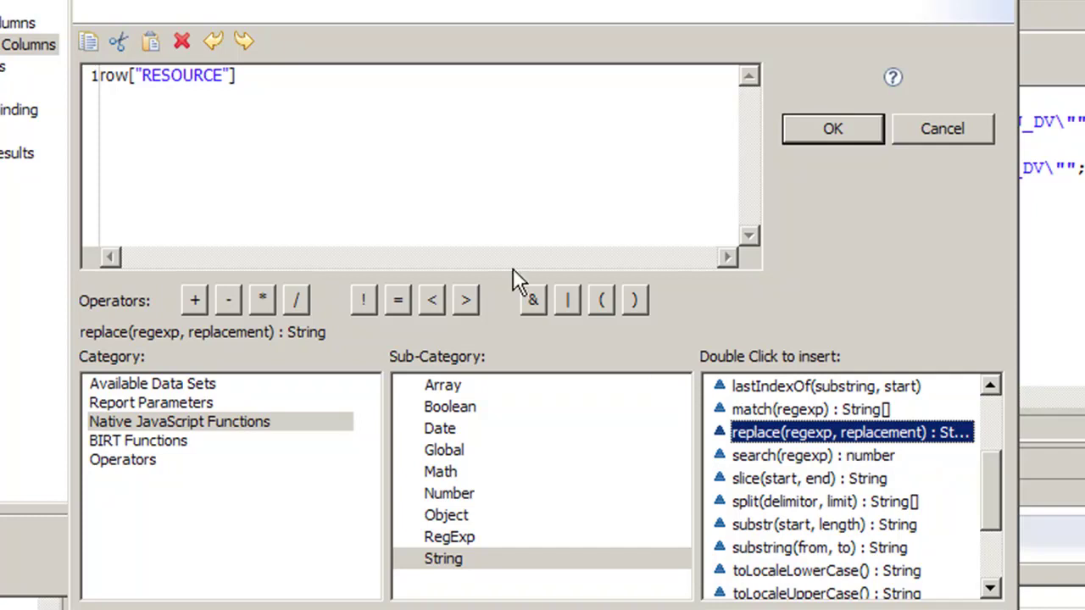
left_click(278, 74)
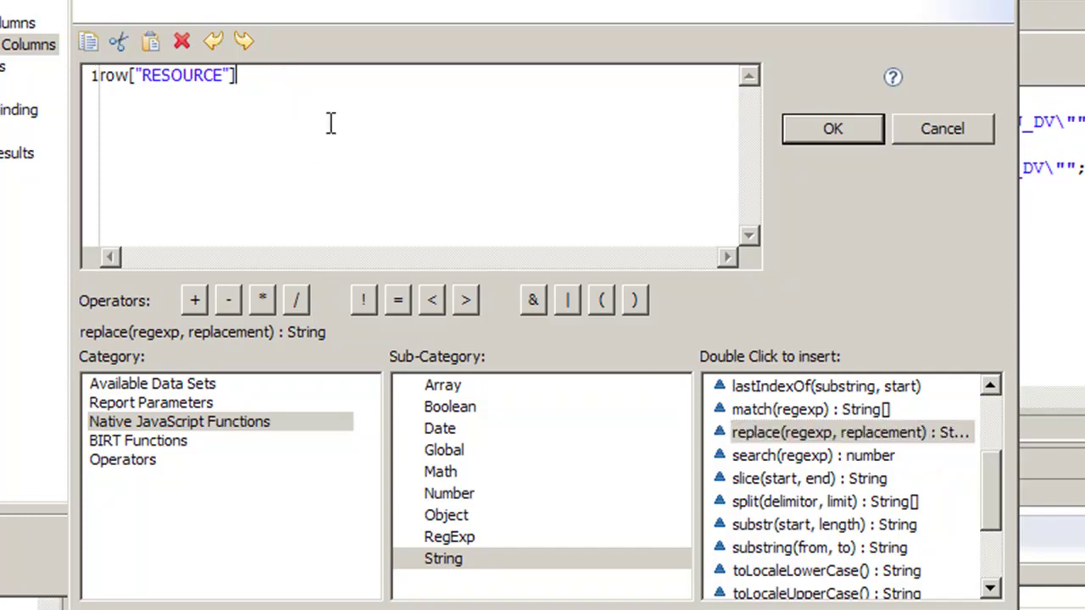
- Append .replace(/^Primary:/, "") to row["RESOURCE"], fixing the mistyped lowercase 'primary'
type(".")
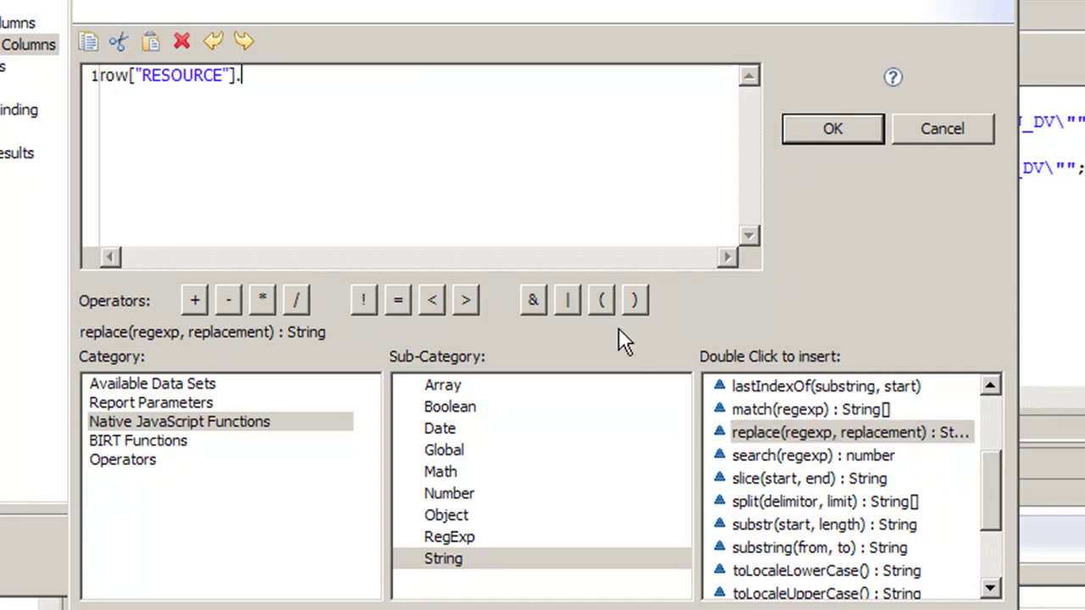
double_click(771, 437)
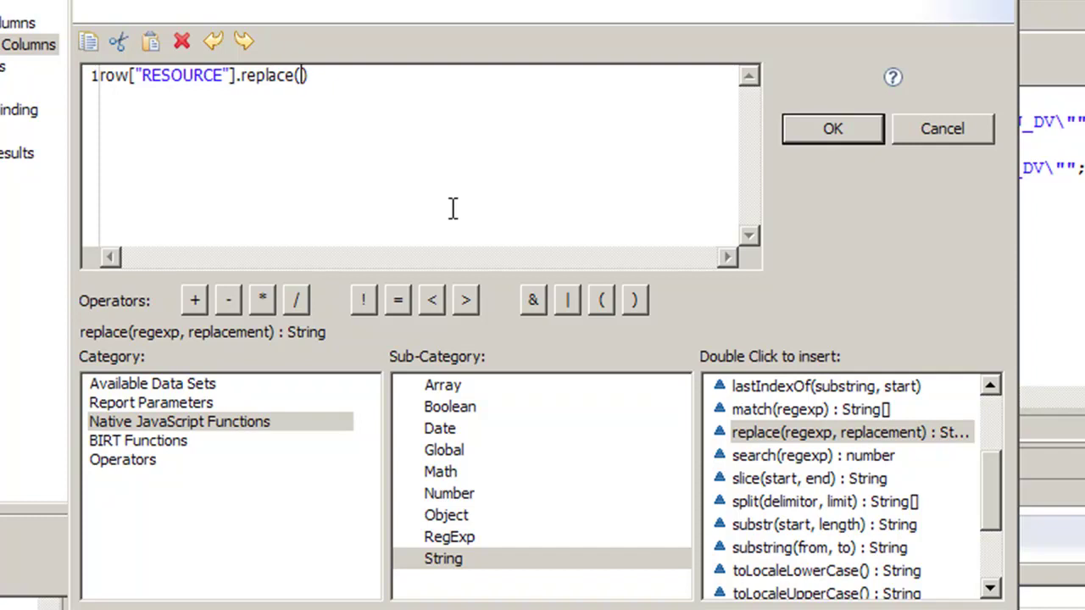
type("/")
type("^primary")
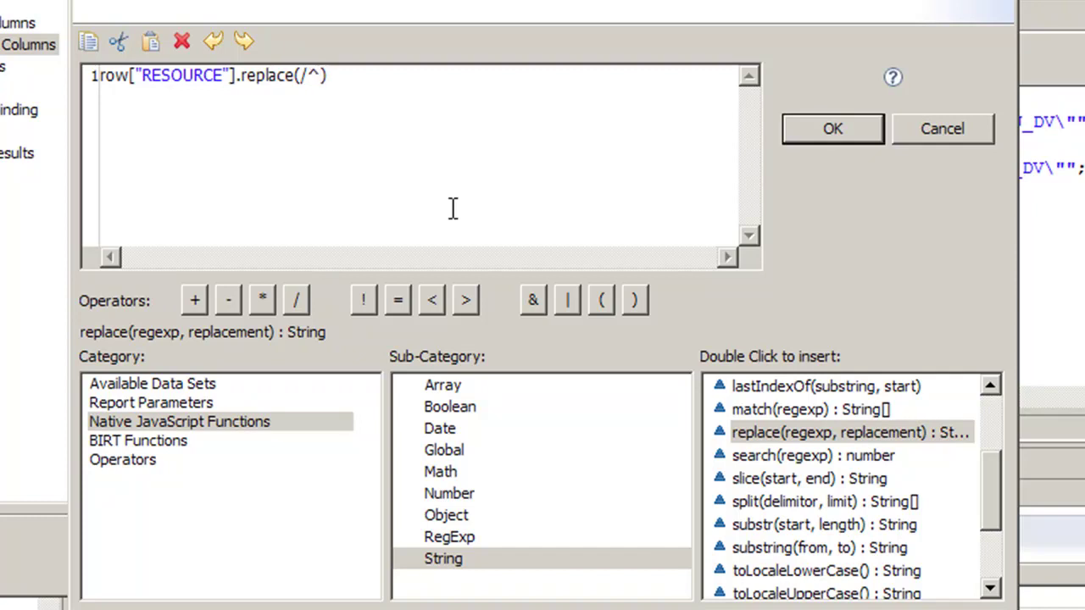
key("BackSpace")
key("BackSpace")
key("BackSpace")
key("BackSpace")
key("BackSpace")
key("BackSpace")
key("BackSpace")
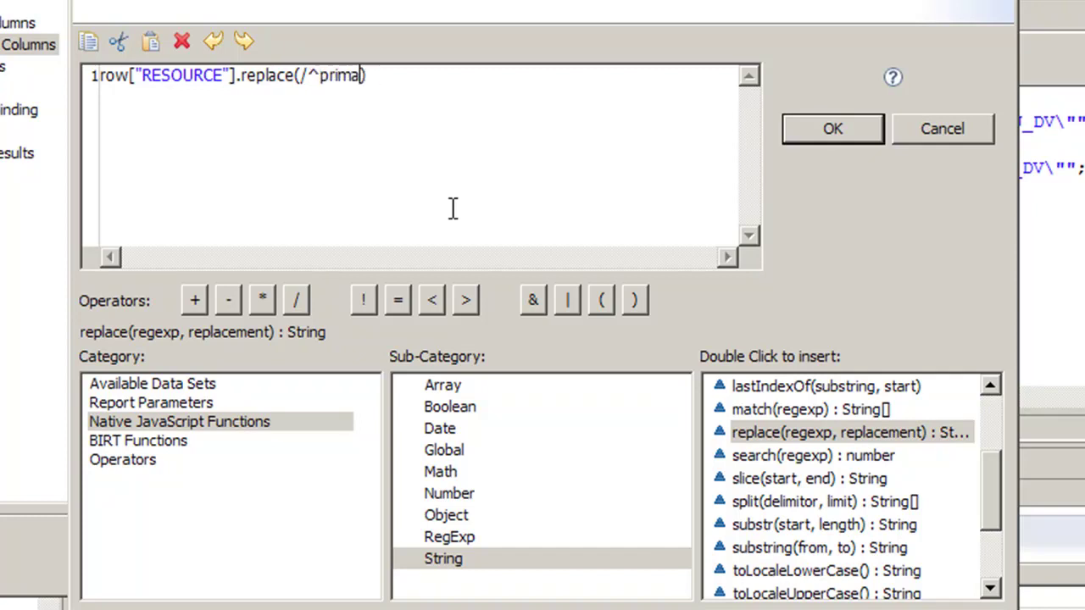
type("Primary:/, \"\"")
- Confirm the row["RESOURCE"].replace(/^Primary:/, "") expression back into the New Computed Column dialog
left_click(450, 77)
left_click(817, 134)
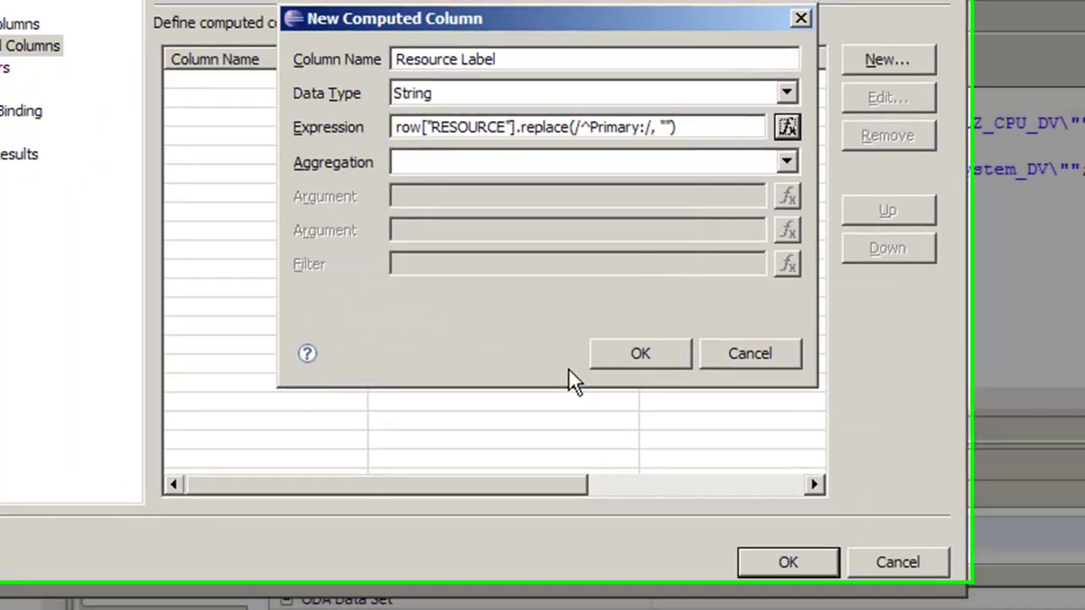